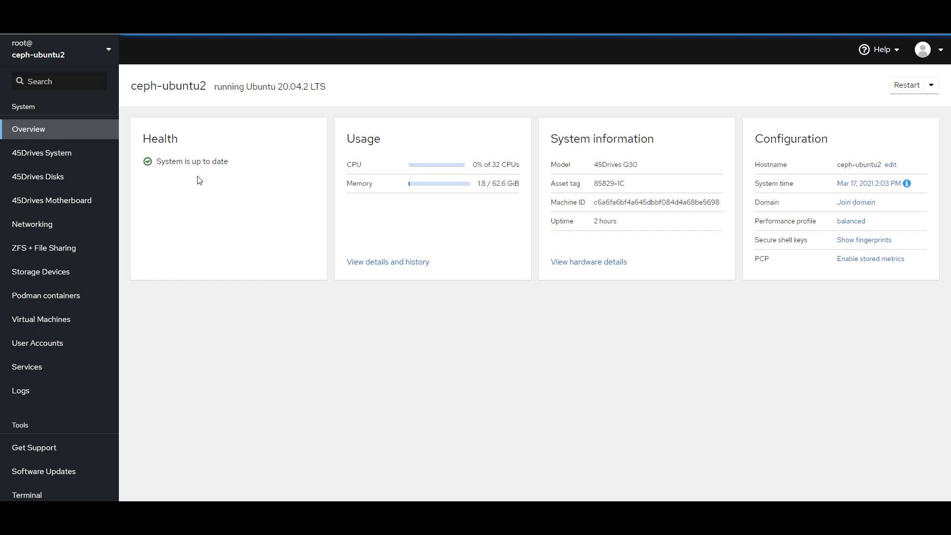
# Open a Houston terminal session and switch it to the Dark colour scheme
pyautogui.click(101, 496)
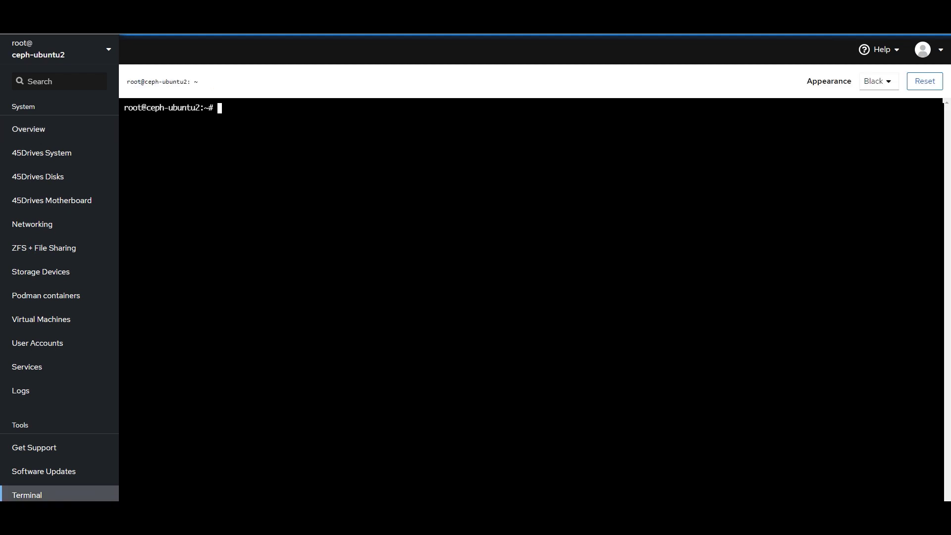
pyautogui.click(874, 83)
pyautogui.click(873, 107)
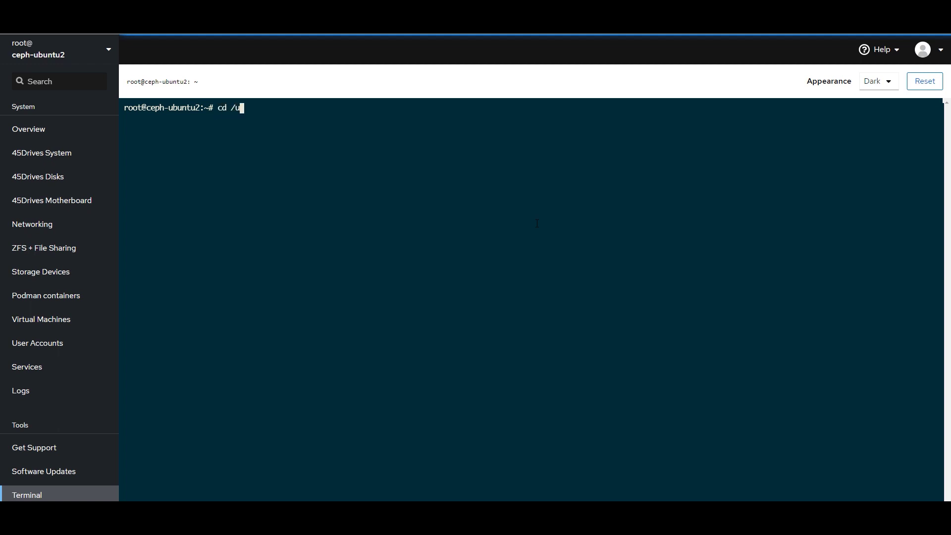
# From /usr/share, git clone the 45drives monitoring-stack repository, then clear the screen
pyautogui.write('sr/share/')
pyautogui.press('Return')
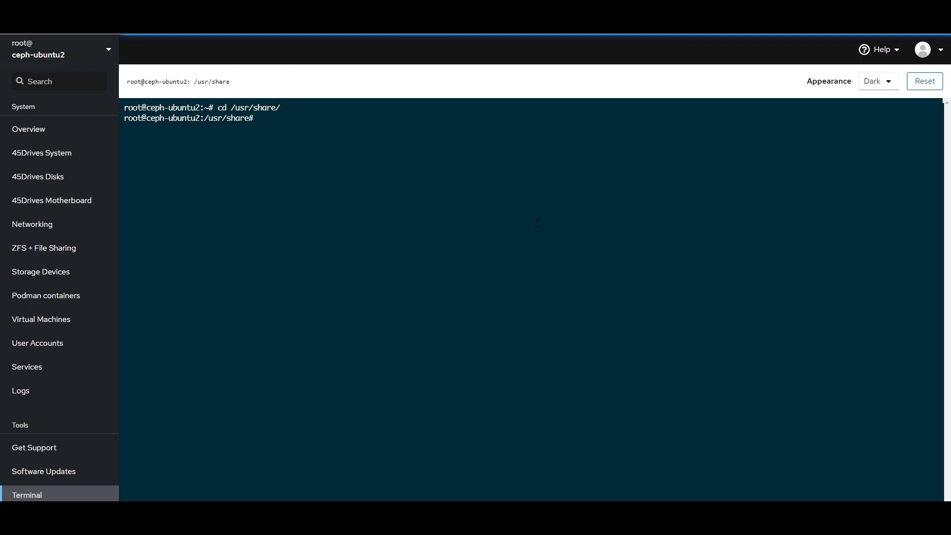
pyautogui.write('git clone https://github.com/')
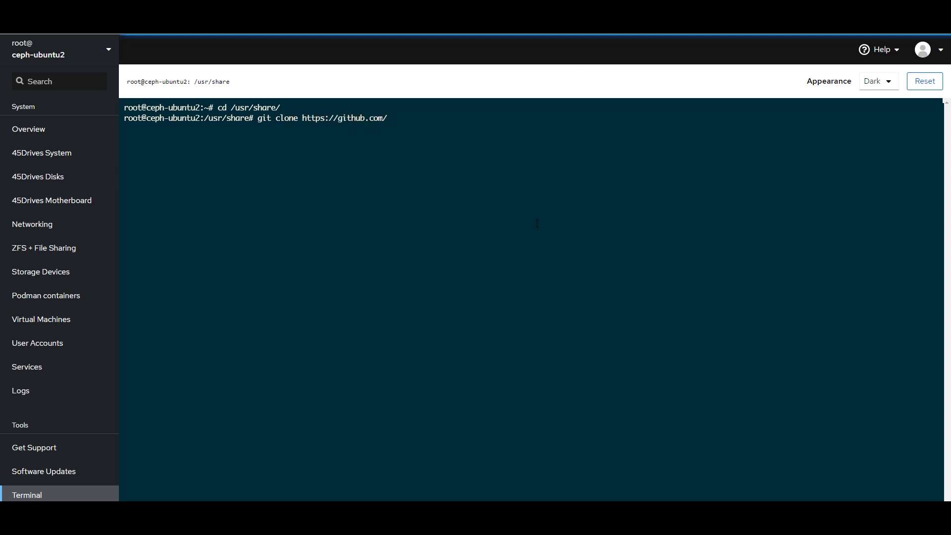
pyautogui.write('45drive')
pyautogui.write('s/com')
pyautogui.press('BackSpace')
pyautogui.press('BackSpace')
pyautogui.write('monitoring')
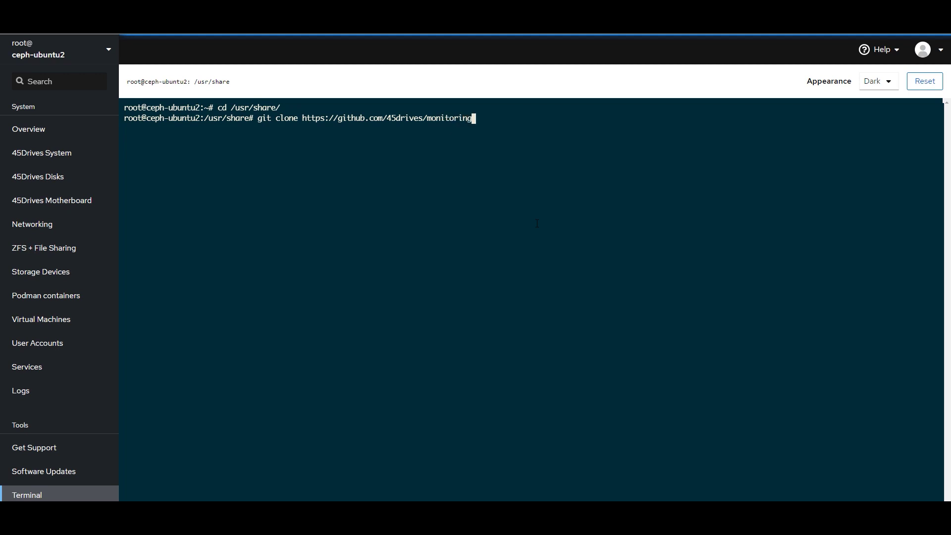
pyautogui.write('-stack.git')
pyautogui.press('Return')
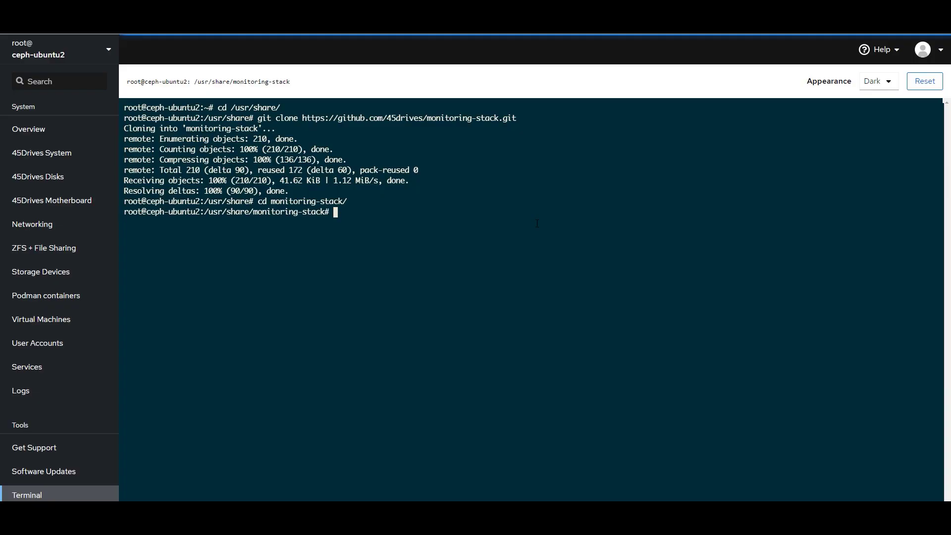
pyautogui.write('r')
pyautogui.press('Return')
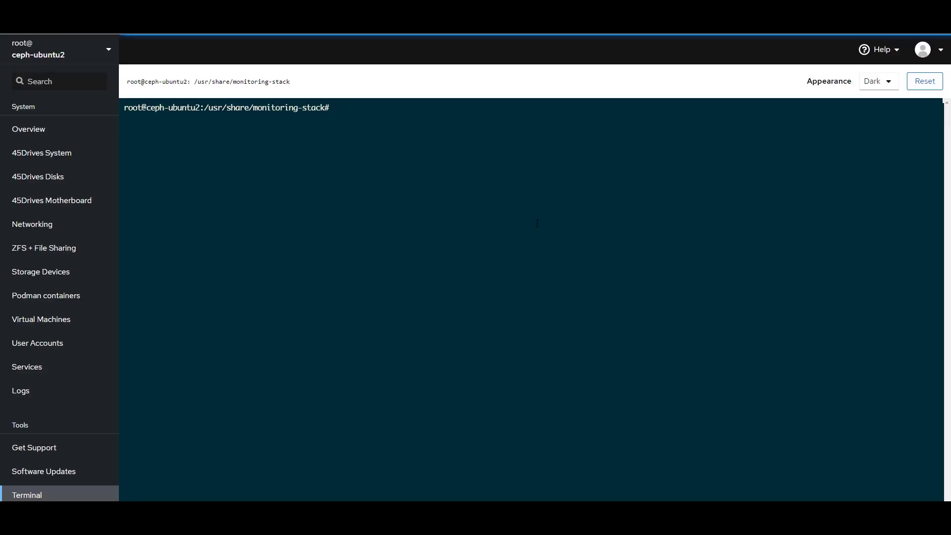
# Run sh init.sh, then prepare the vim group_vars/metrics.yml command at the prompt
pyautogui.write('sh init.sh')
pyautogui.press('Return')
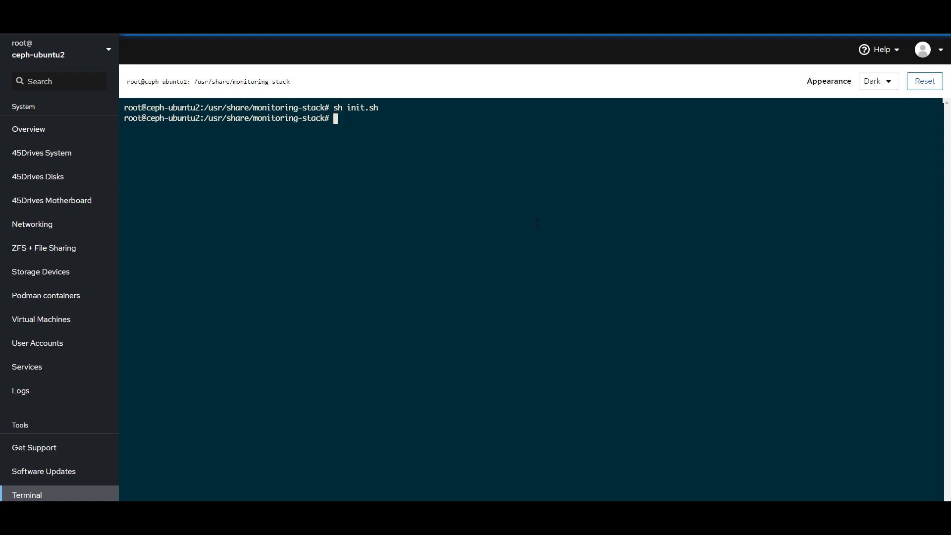
pyautogui.write('vim group_vars/metrics.yml')
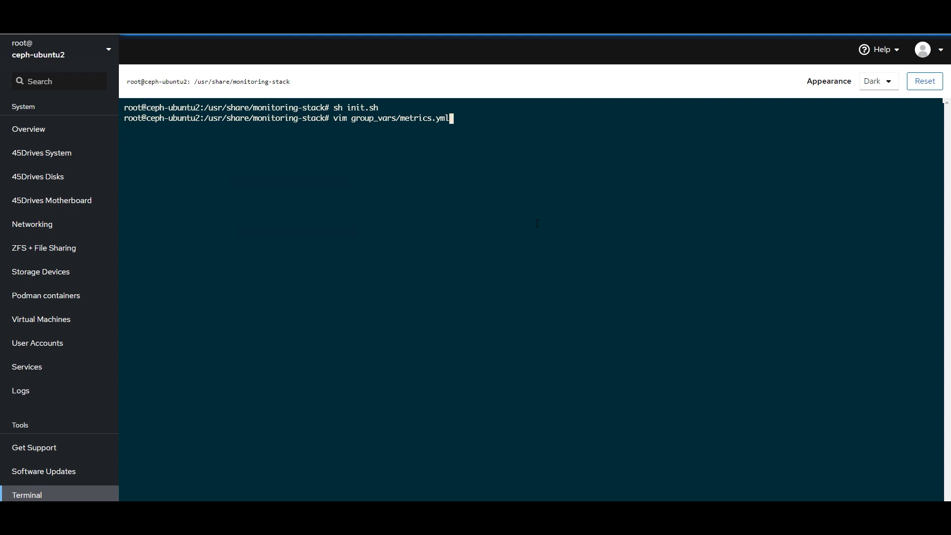
# Open metrics.yml in vim and erase the smtp_host and send_email values
pyautogui.press('Return')
pyautogui.press('Down')
pyautogui.press('Down')
pyautogui.press('Down')
pyautogui.press('Down')
pyautogui.press('Down')
pyautogui.press('Down')
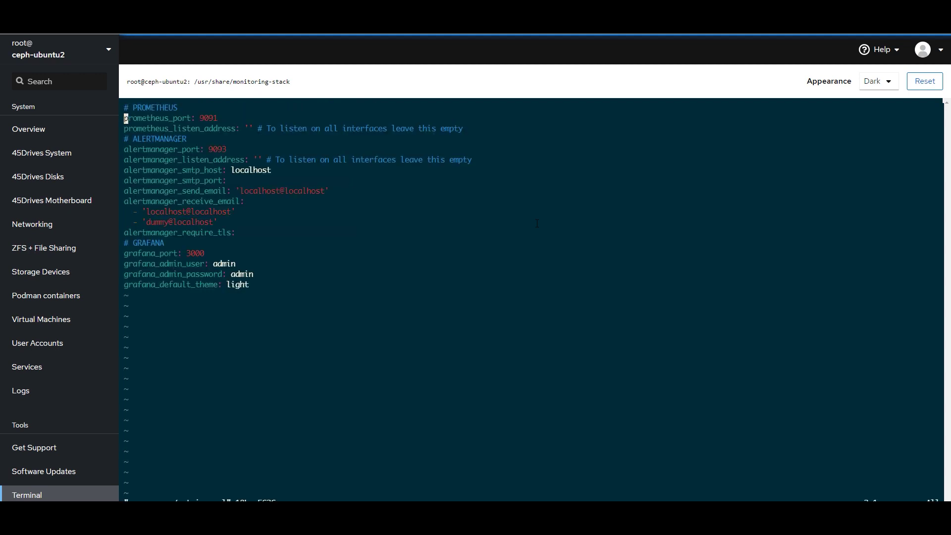
pyautogui.press('Right')
pyautogui.press('Right')
pyautogui.press('Right')
pyautogui.press('Right')
pyautogui.press('Right')
pyautogui.press('Right')
pyautogui.press('Right')
pyautogui.press('Right')
pyautogui.press('Right')
pyautogui.press('Right')
pyautogui.press('Right')
pyautogui.press('Right')
pyautogui.press('Right')
pyautogui.press('Right')
pyautogui.press('Right')
pyautogui.press('Right')
pyautogui.press('Right')
pyautogui.press('Right')
pyautogui.press('Right')
pyautogui.press('Right')
pyautogui.press('a')
pyautogui.press('BackSpace')
pyautogui.press('BackSpace')
pyautogui.press('BackSpace')
pyautogui.press('BackSpace')
pyautogui.press('BackSpace')
pyautogui.press('BackSpace')
pyautogui.press('Up')
pyautogui.press('Right')
pyautogui.press('Right')
pyautogui.press('Right')
pyautogui.press('Right')
pyautogui.press('Right')
pyautogui.press('Right')
pyautogui.press('Right')
pyautogui.press('BackSpace')
pyautogui.press('BackSpace')
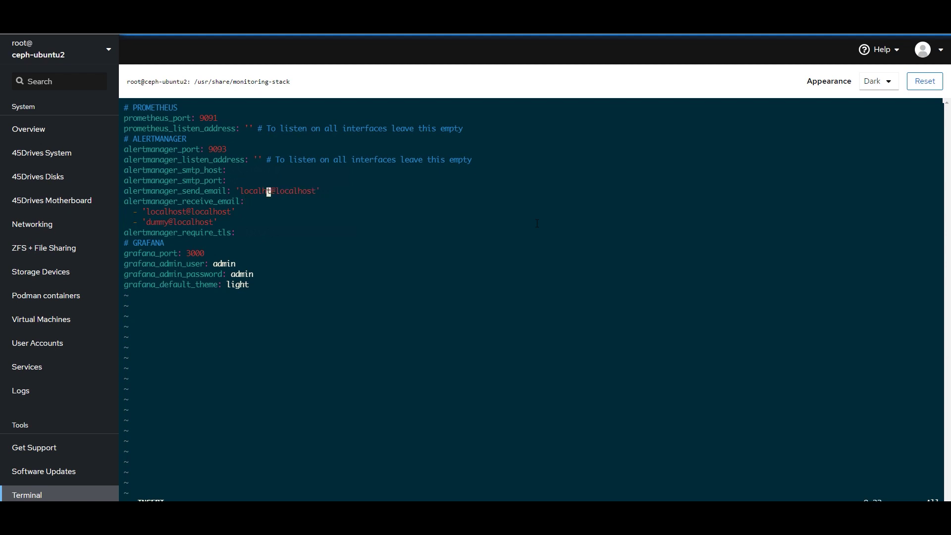
pyautogui.press('BackSpace')
pyautogui.press('BackSpace')
pyautogui.press('BackSpace')
pyautogui.press('BackSpace')
pyautogui.press('BackSpace')
pyautogui.press('BackSpace')
pyautogui.press('BackSpace')
pyautogui.press('BackSpace')
pyautogui.press('Delete')
pyautogui.press('Delete')
pyautogui.press('Delete')
pyautogui.press('Delete')
pyautogui.press('Delete')
pyautogui.press('Delete')
pyautogui.press('Delete')
pyautogui.press('Delete')
pyautogui.press('Delete')
pyautogui.press('Delete')
pyautogui.press('Delete')
# Erase the localhost@localhost recipient address and remove the dummy@localhost line
pyautogui.press('Down')
pyautogui.press('Down')
pyautogui.press('Down')
pyautogui.press('Up')
pyautogui.press('Down')
pyautogui.press('Up')
pyautogui.press('BackSpace')
pyautogui.press('BackSpace')
pyautogui.press('BackSpace')
pyautogui.press('BackSpace')
pyautogui.press('BackSpace')
pyautogui.press('BackSpace')
pyautogui.press('BackSpace')
pyautogui.press('BackSpace')
pyautogui.press('BackSpace')
pyautogui.press('BackSpace')
pyautogui.press('BackSpace')
pyautogui.press('BackSpace')
pyautogui.press('BackSpace')
pyautogui.press('BackSpace')
pyautogui.press('BackSpace')
pyautogui.press('BackSpace')
pyautogui.press('BackSpace')
pyautogui.press('BackSpace')
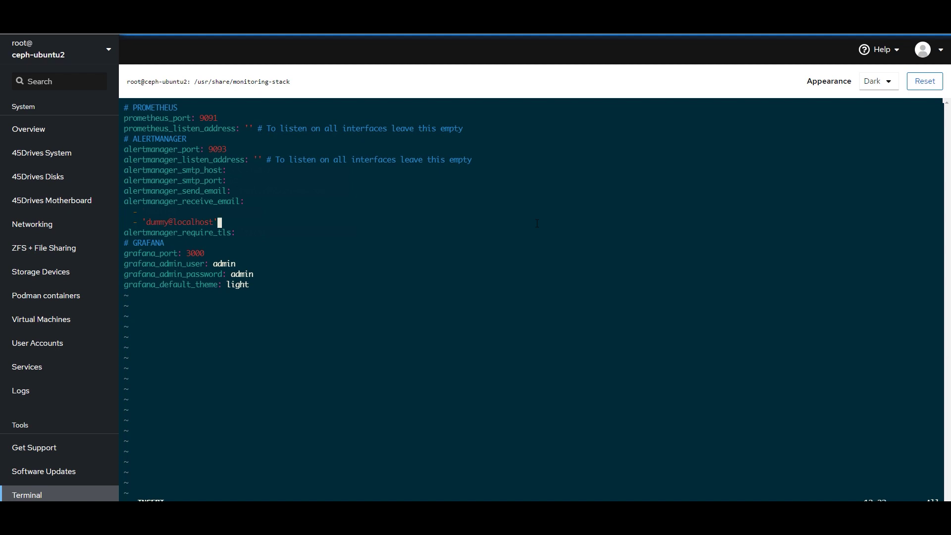
pyautogui.press('BackSpace')
pyautogui.press('BackSpace')
pyautogui.press('BackSpace')
pyautogui.press('BackSpace')
pyautogui.press('BackSpace')
pyautogui.press('BackSpace')
pyautogui.press('BackSpace')
pyautogui.press('BackSpace')
pyautogui.press('BackSpace')
pyautogui.press('BackSpace')
pyautogui.press('BackSpace')
pyautogui.press('BackSpace')
pyautogui.press('BackSpace')
pyautogui.press('BackSpace')
pyautogui.press('BackSpace')
pyautogui.press('BackSpace')
pyautogui.press('BackSpace')
pyautogui.press('BackSpace')
pyautogui.press('BackSpace')
pyautogui.press('BackSpace')
pyautogui.press('BackSpace')
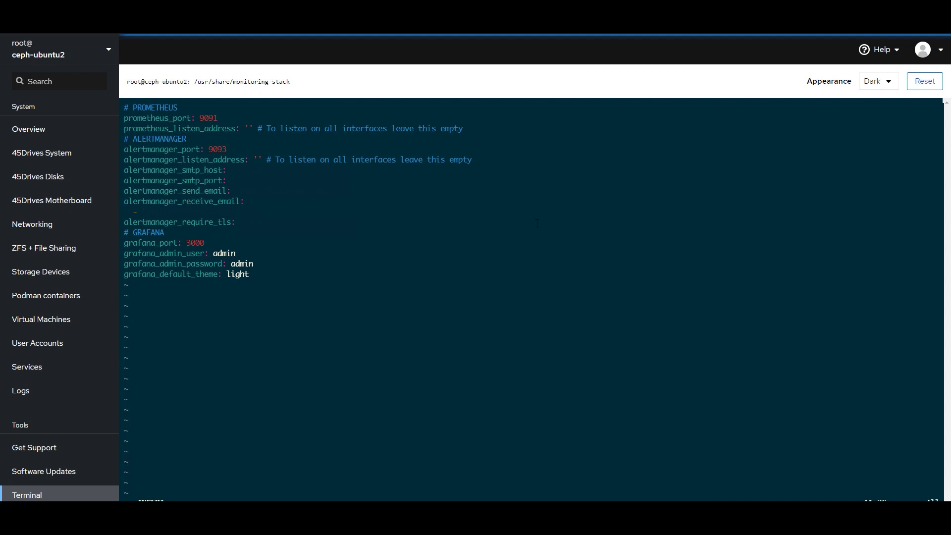
pyautogui.press('Up')
pyautogui.press('Up')
pyautogui.press('Up')
pyautogui.press('Down')
# Review the alertmanager SMTP and email setting names, then save and quit with :wq
pyautogui.moveTo(223, 170); pyautogui.dragTo(128, 171)
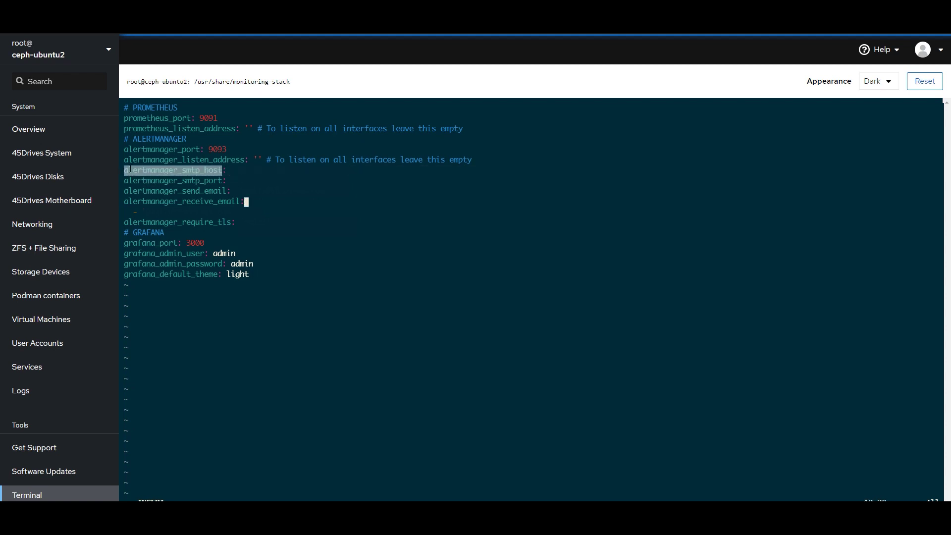
pyautogui.moveTo(223, 180); pyautogui.dragTo(126, 183)
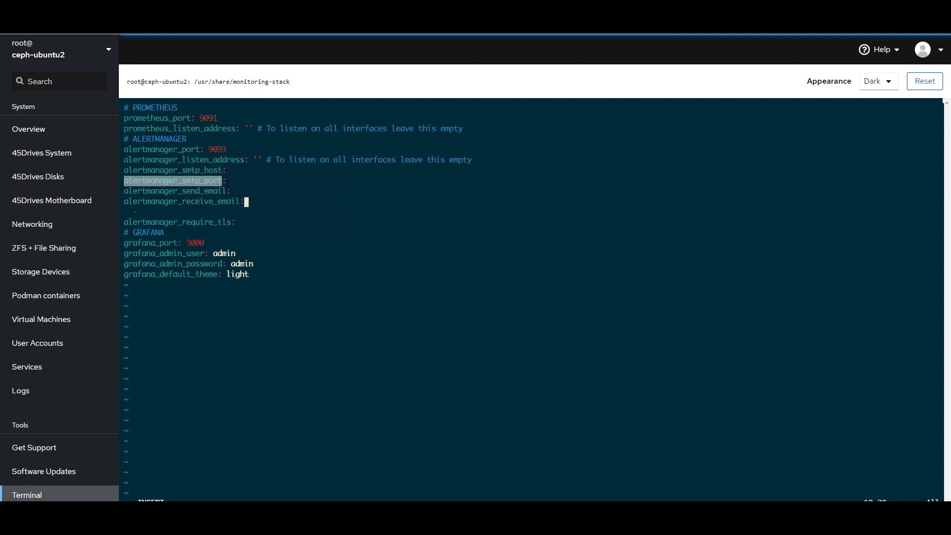
pyautogui.moveTo(222, 191); pyautogui.dragTo(124, 193)
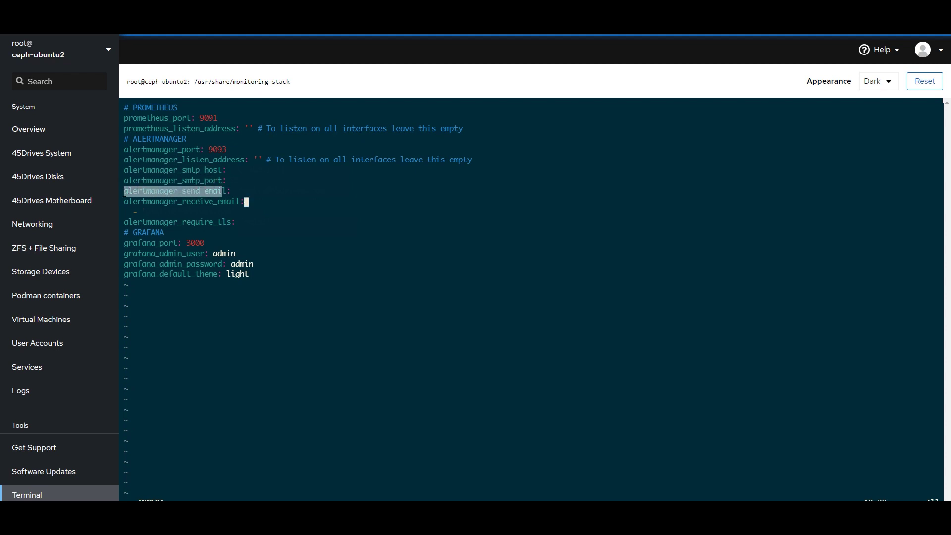
pyautogui.click(246, 201)
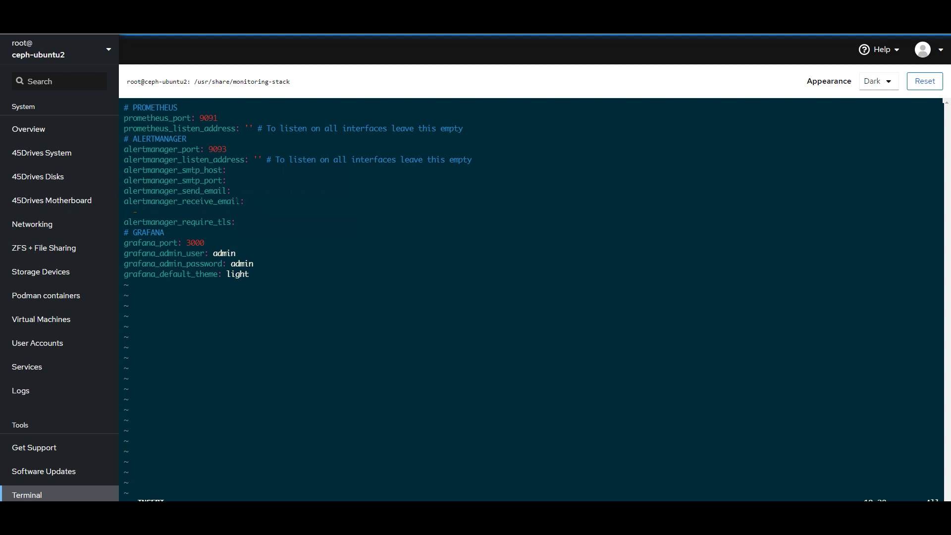
pyautogui.moveTo(237, 201); pyautogui.dragTo(124, 202)
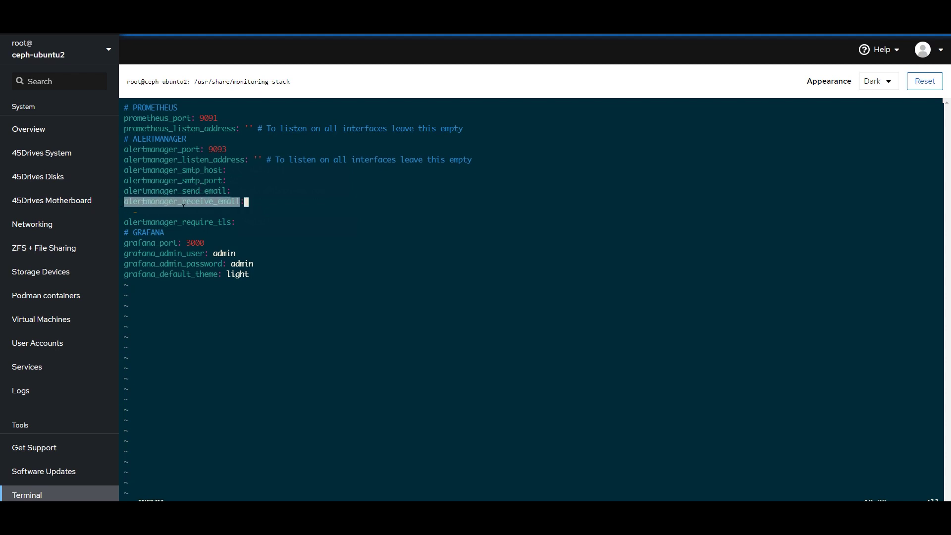
pyautogui.press('ctrl+Insert')
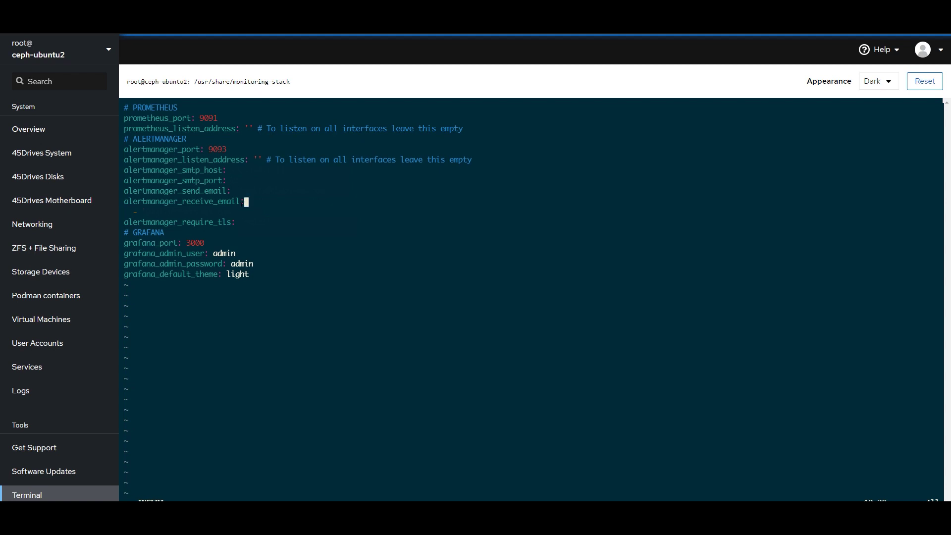
pyautogui.press('Escape')
pyautogui.write(':wq')
pyautogui.press('Return')
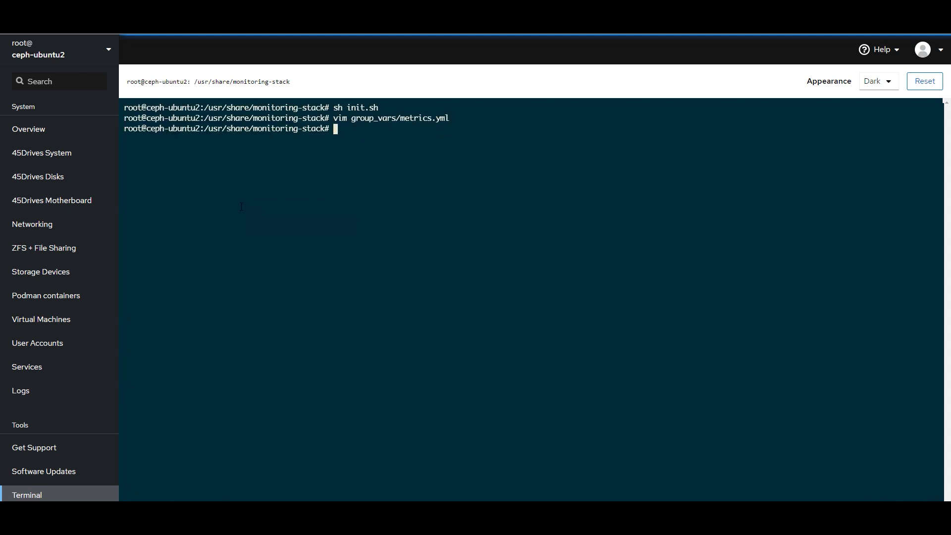
# Install ansible with apt install ansible -y, then clear the terminal
pyautogui.write('ans')
pyautogui.press('BackSpace')
pyautogui.press('BackSpace')
pyautogui.press('BackSpace')
pyautogui.press('BackSpace')
pyautogui.write('apt install anisble')
pyautogui.press('BackSpace')
pyautogui.press('BackSpace')
pyautogui.press('BackSpace')
pyautogui.press('BackSpace')
pyautogui.write('ible -y')
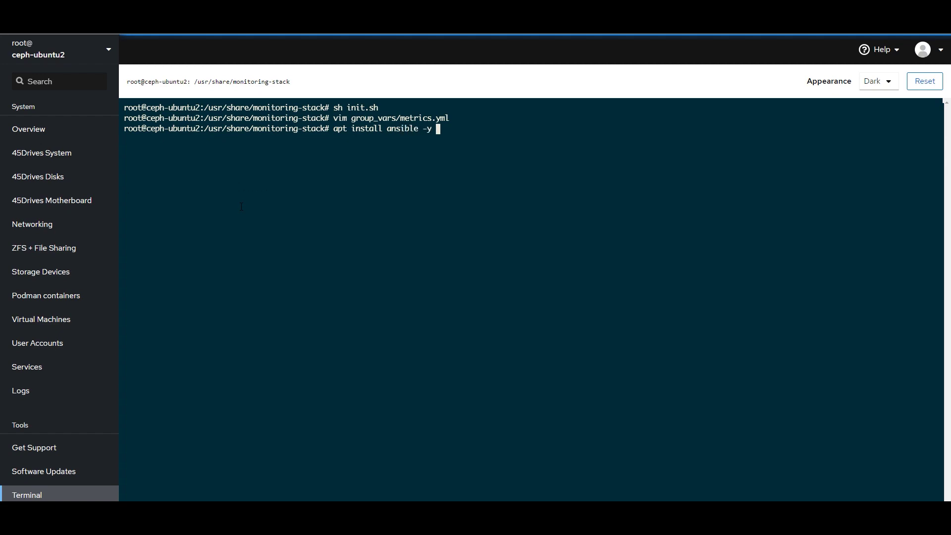
pyautogui.press('Return')
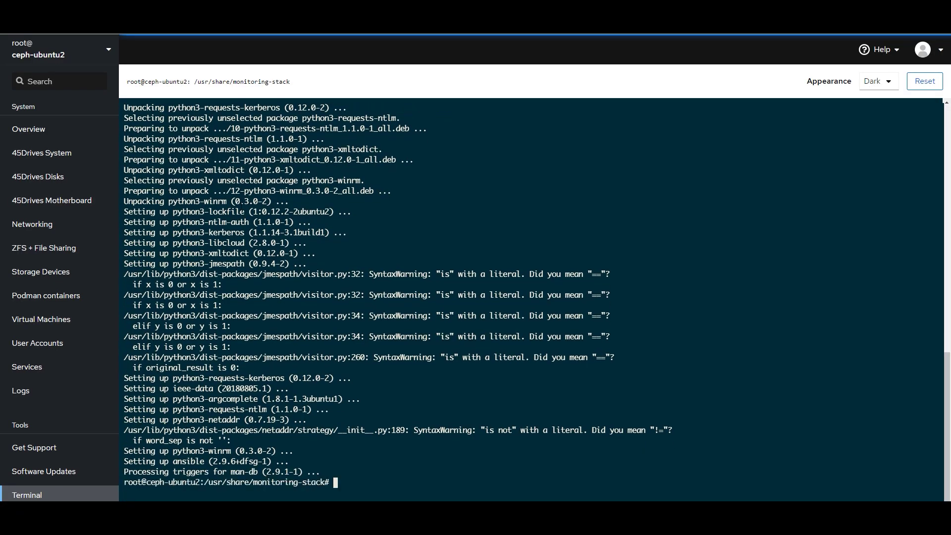
pyautogui.write('clear')
pyautogui.press('Return')
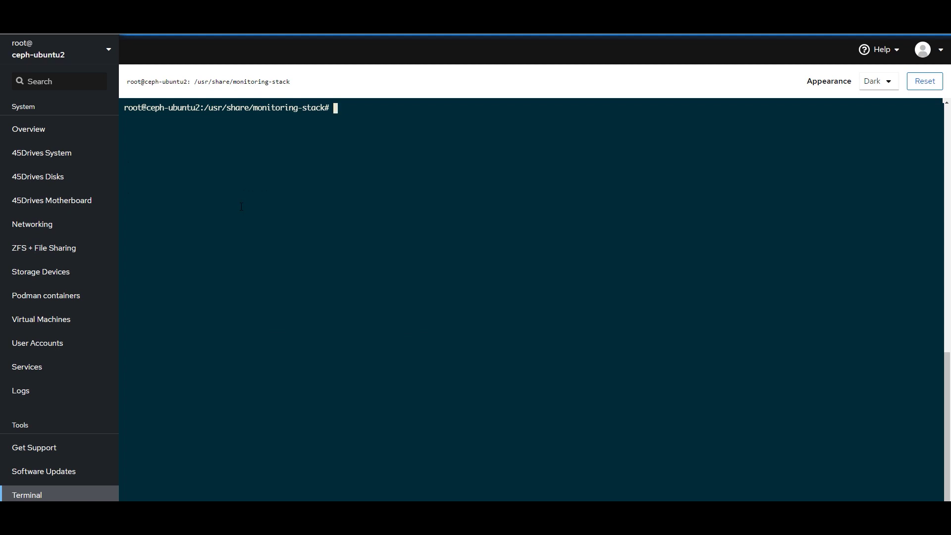
# Generate a root RSA SSH key pair with ssh-keygen at the default location
pyautogui.write('ssh-keygen')
pyautogui.press('Return')
pyautogui.press('Return')
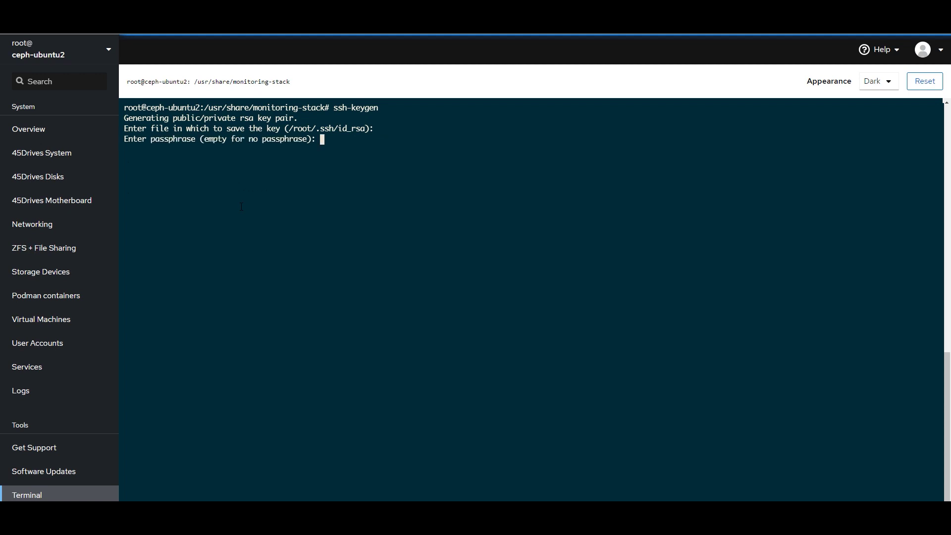
pyautogui.press('Return')
pyautogui.press('Return')
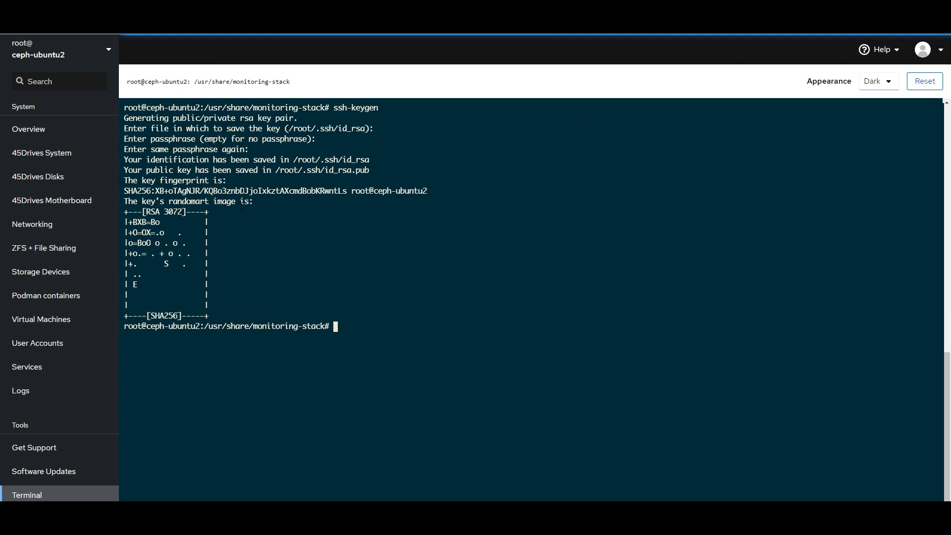
# Copy the key to localhost with ssh-copy-id, accepting the fingerprint and entering the root password
pyautogui.write('ssh-copy-id localhost')
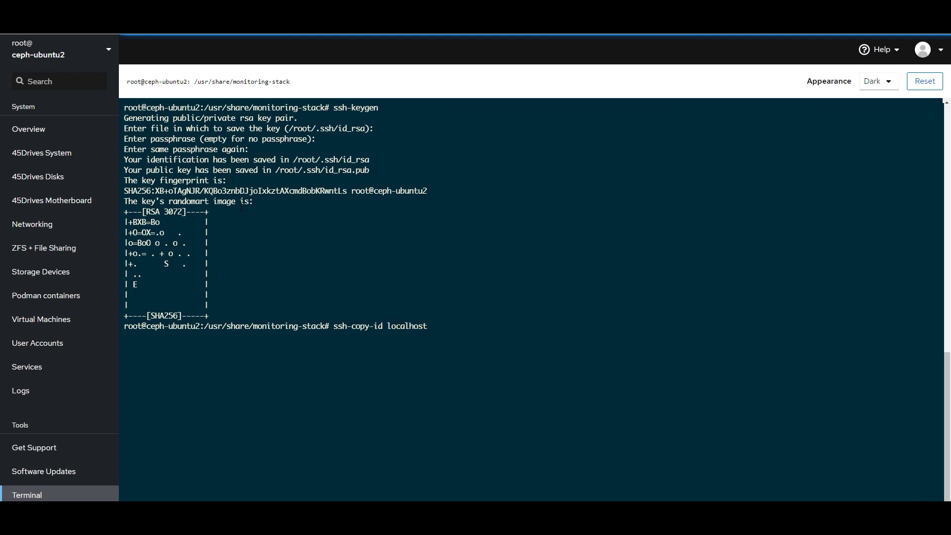
pyautogui.press('Return')
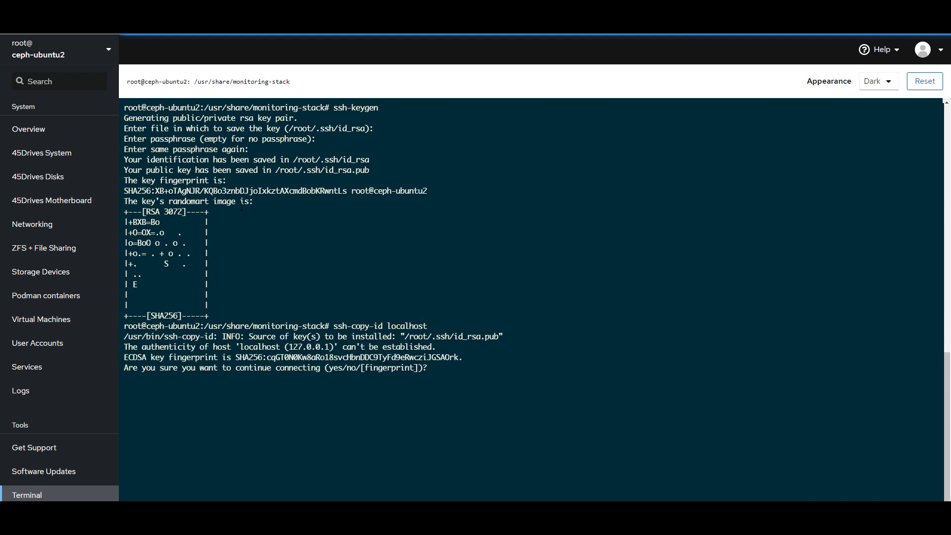
pyautogui.write('yes')
pyautogui.press('Return')
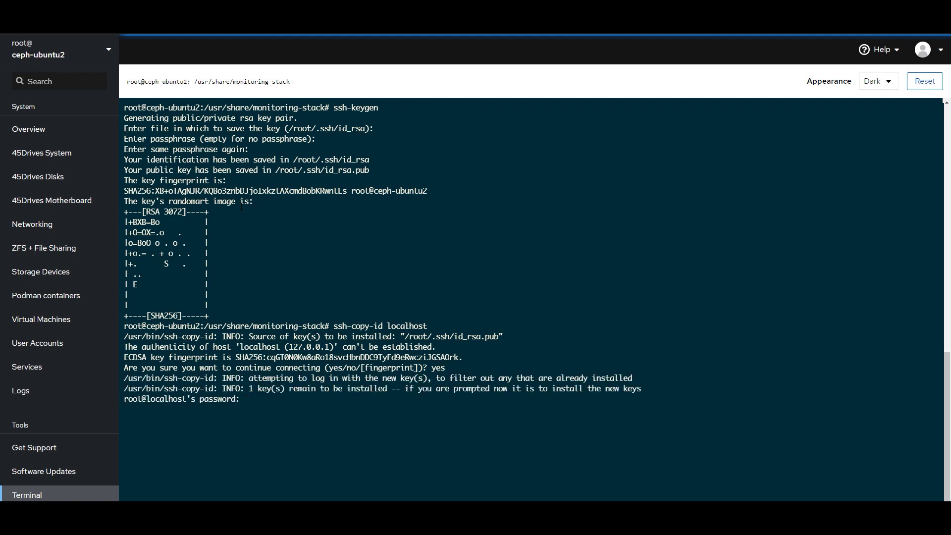
pyautogui.press('Return')
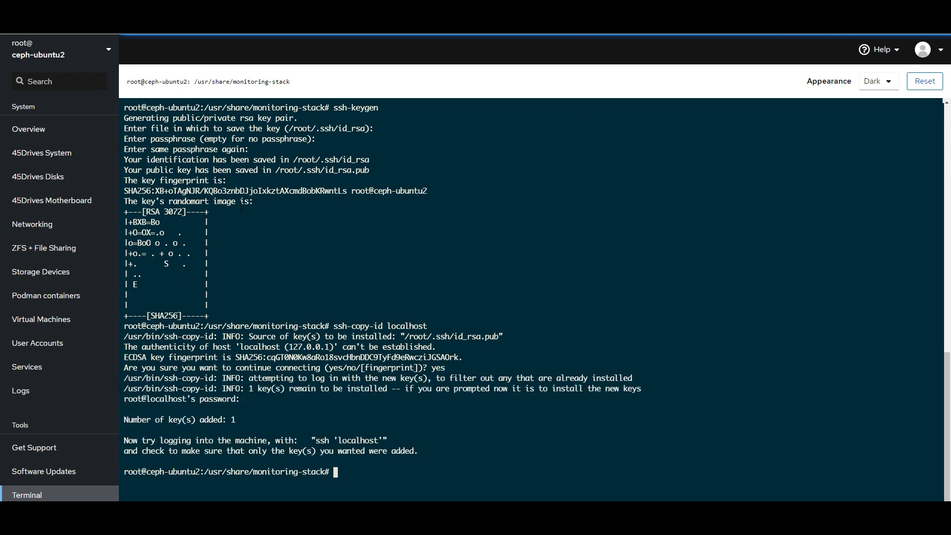
pyautogui.write('clear')
pyautogui.press('Return')
# Ping all hosts inventory targets with Ansible, then enter 'ansible-playbook -i hosts deploy-monitoring.yml'
pyautogui.write('a')
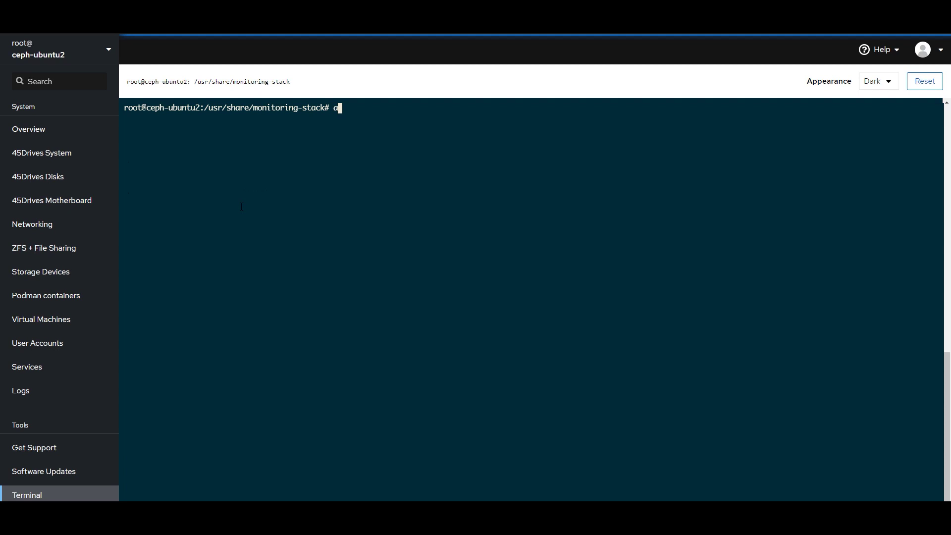
pyautogui.write('nsible -m ping -i hosts')
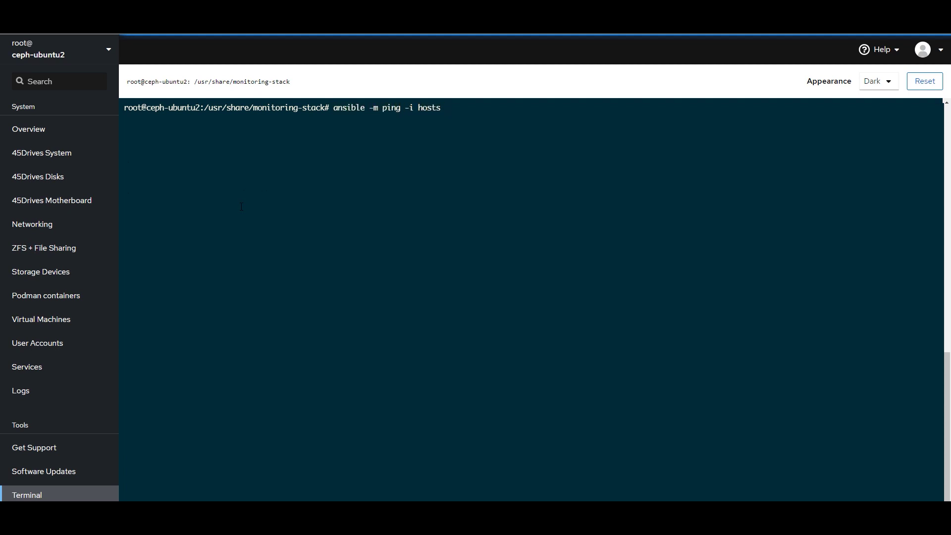
pyautogui.write(' all')
pyautogui.press('Return')
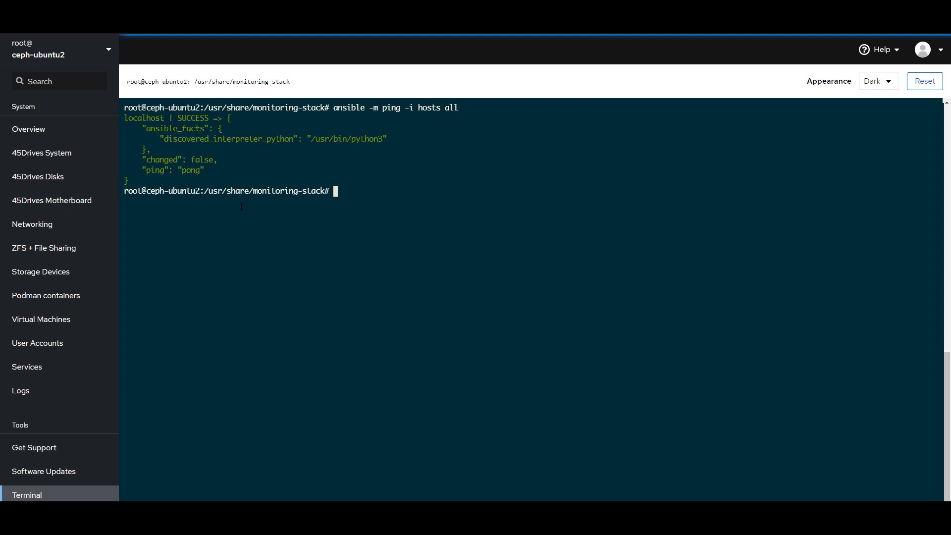
pyautogui.write('ansible-playbook -i hosts')
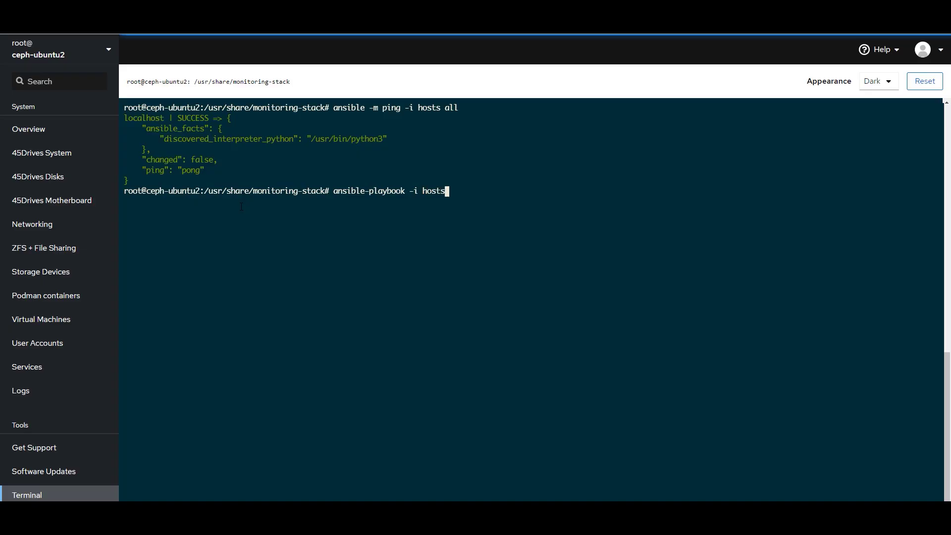
pyautogui.write('dep')
pyautogui.press('Tab')
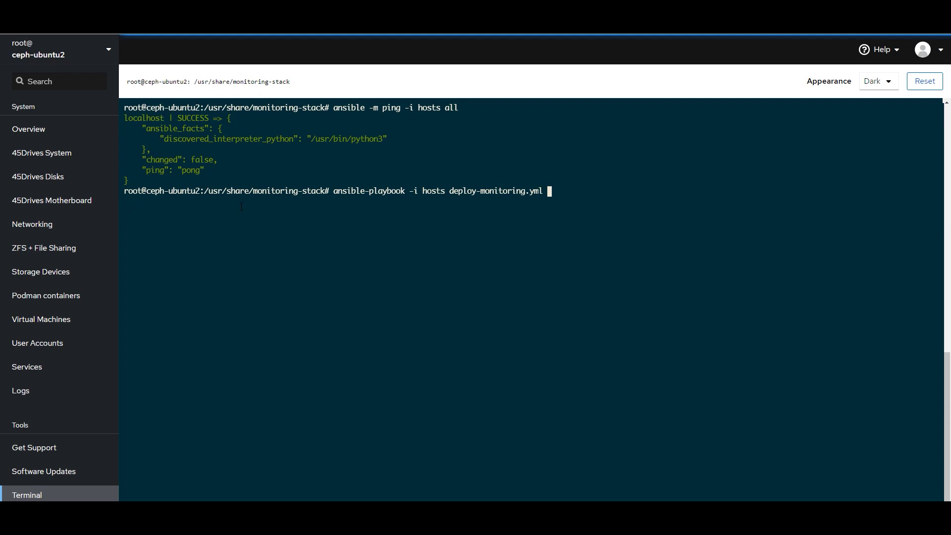
# Run the deploy-monitoring.yml playbook to ok=47, changed=32, failed=0, then list containers with podman ps
pyautogui.press('Return')
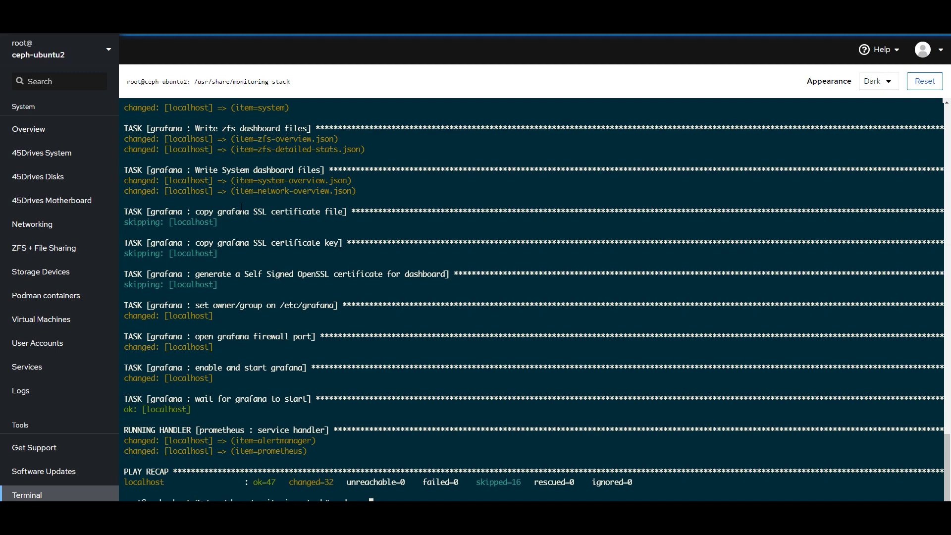
pyautogui.press('Return')
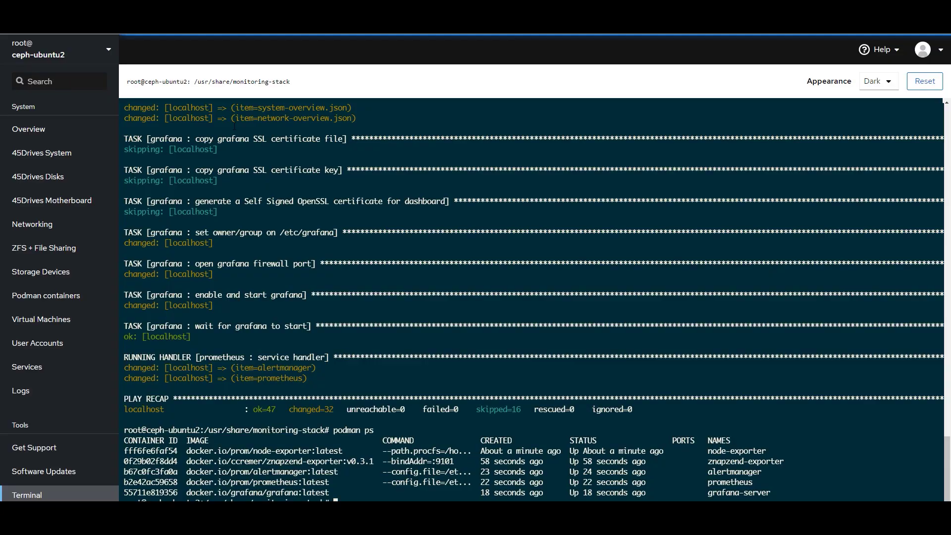
# Open ZFS + File Sharing to view pool tank ONLINE at 63.66 TiB
pyautogui.click(68, 254)
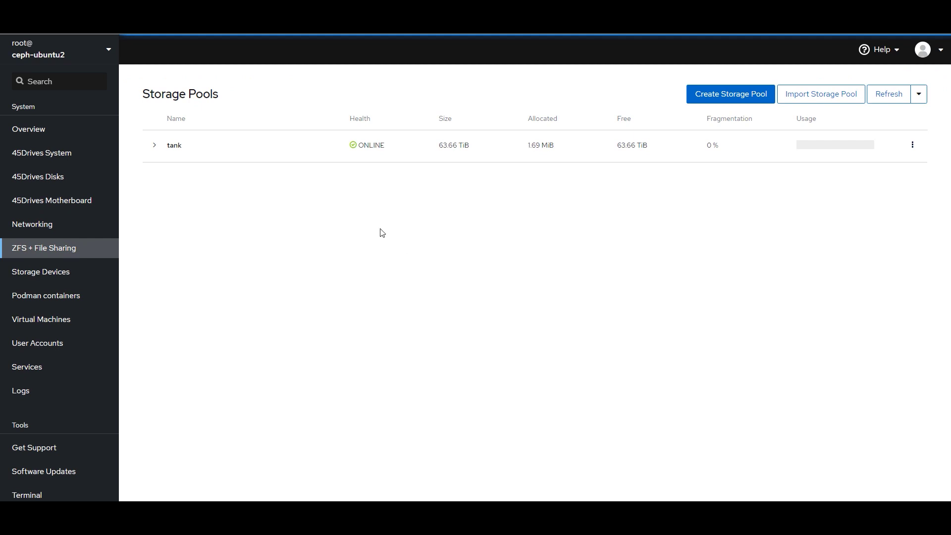
# Take disk 1-3 offline from the tank pool's Status tab, leaving tank and raidz2-0 DEGRADED
pyautogui.click(154, 145)
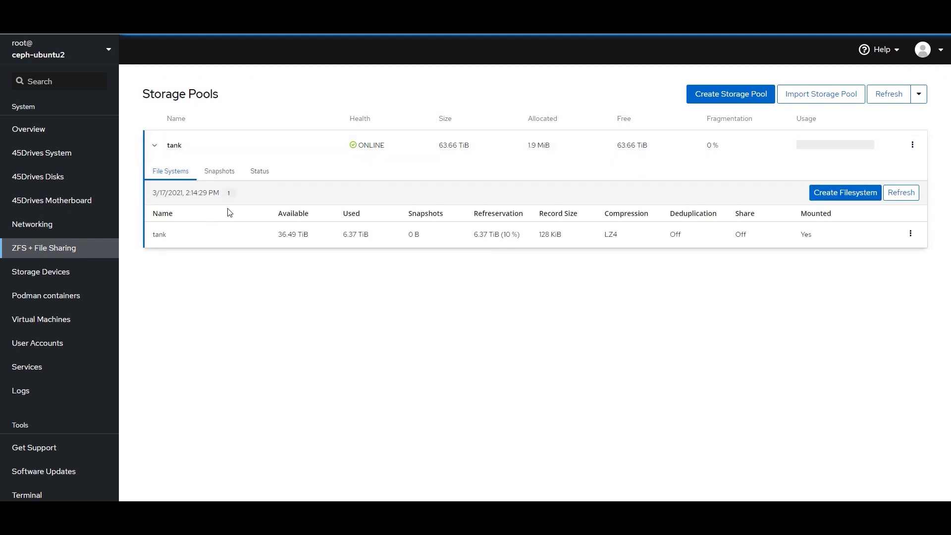
pyautogui.click(250, 178)
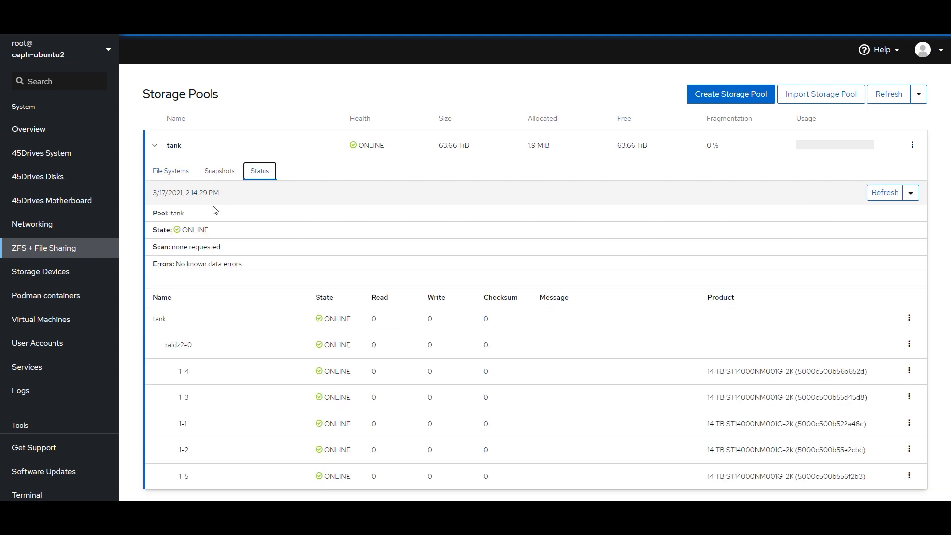
pyautogui.click(909, 399)
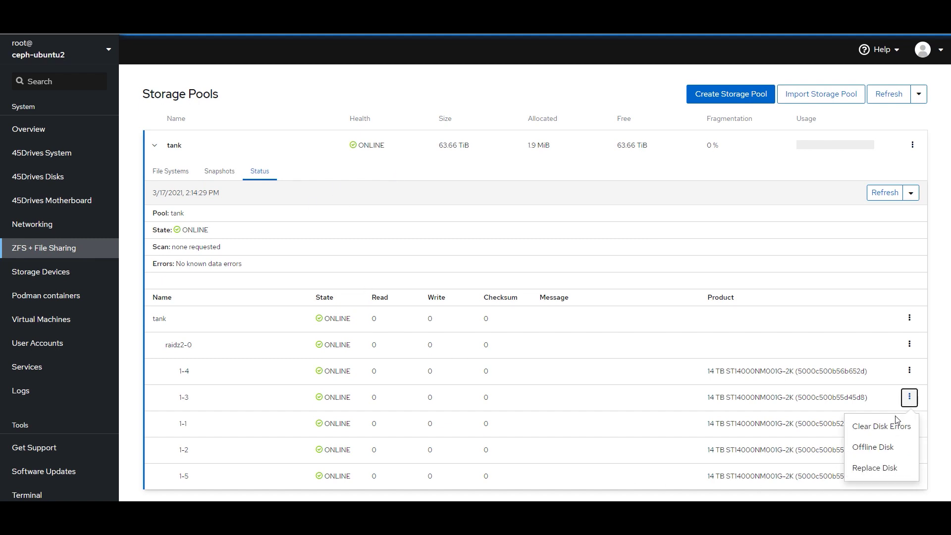
pyautogui.click(882, 448)
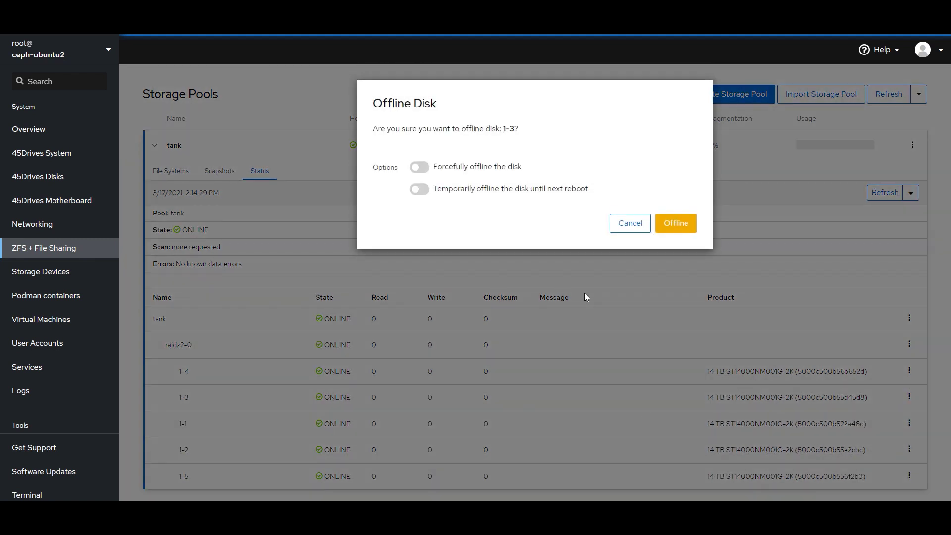
pyautogui.click(676, 223)
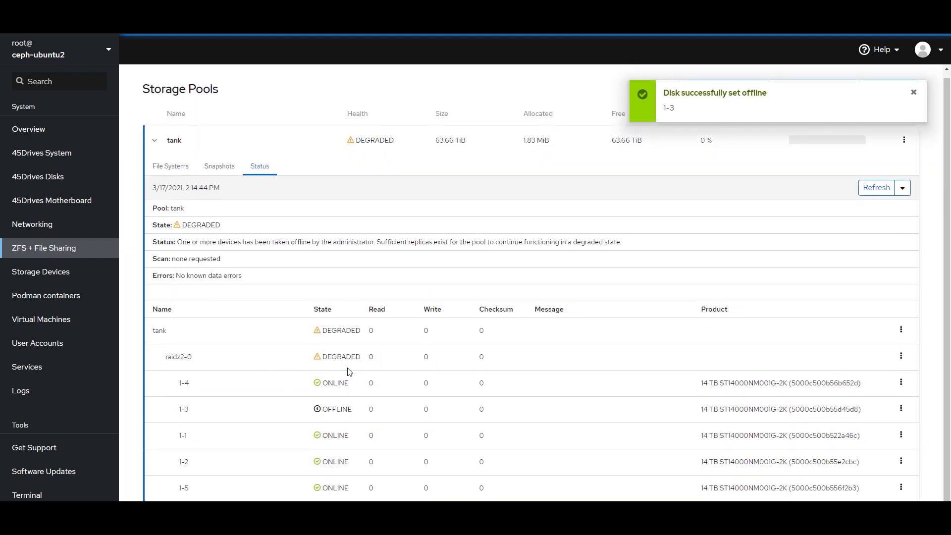
pyautogui.moveTo(365, 338); pyautogui.dragTo(323, 341)
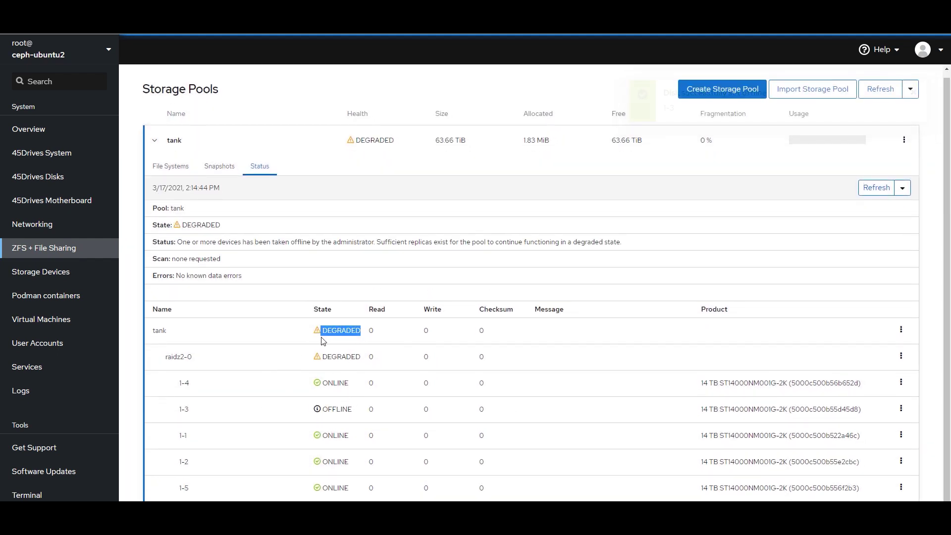
pyautogui.click(327, 333)
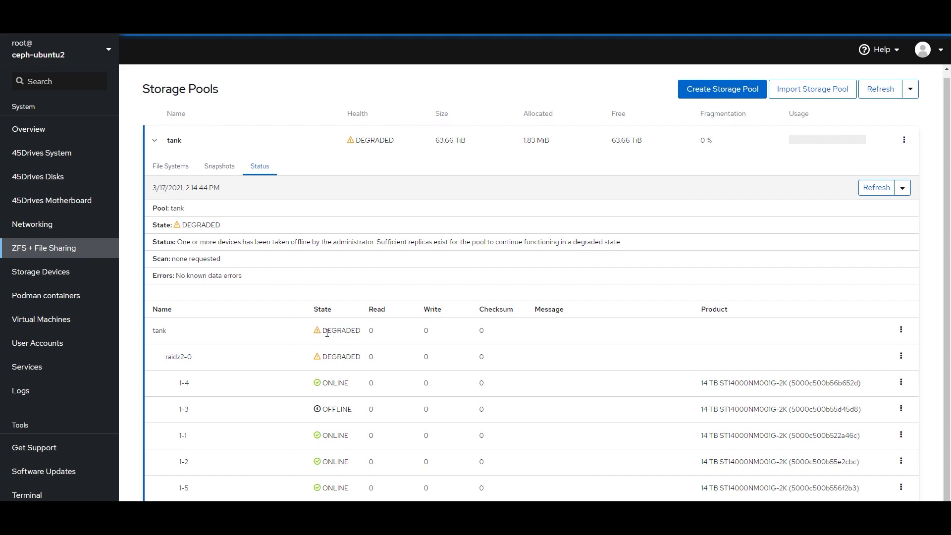
# In the terminal, show the md1 RAID array details and locate /dev/sdb3
pyautogui.click(25, 496)
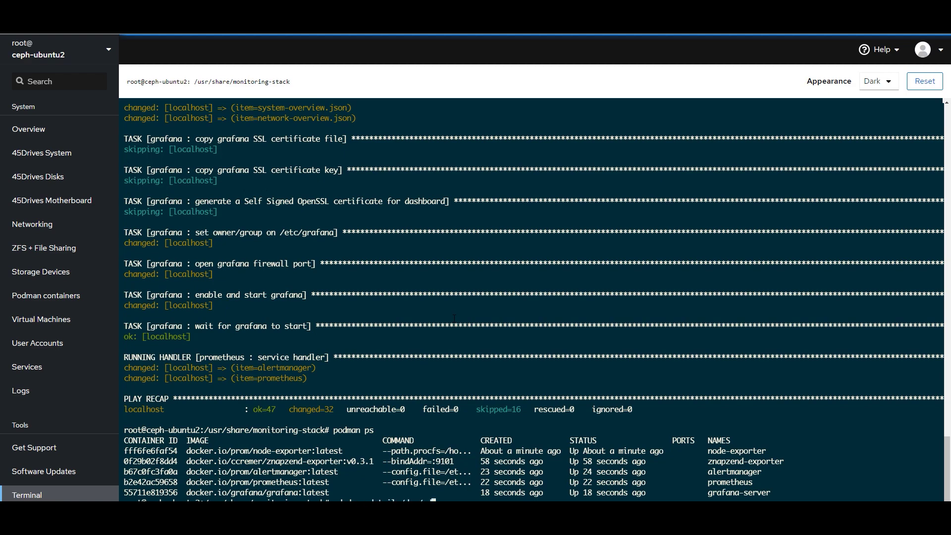
pyautogui.write('1')
pyautogui.press('Return')
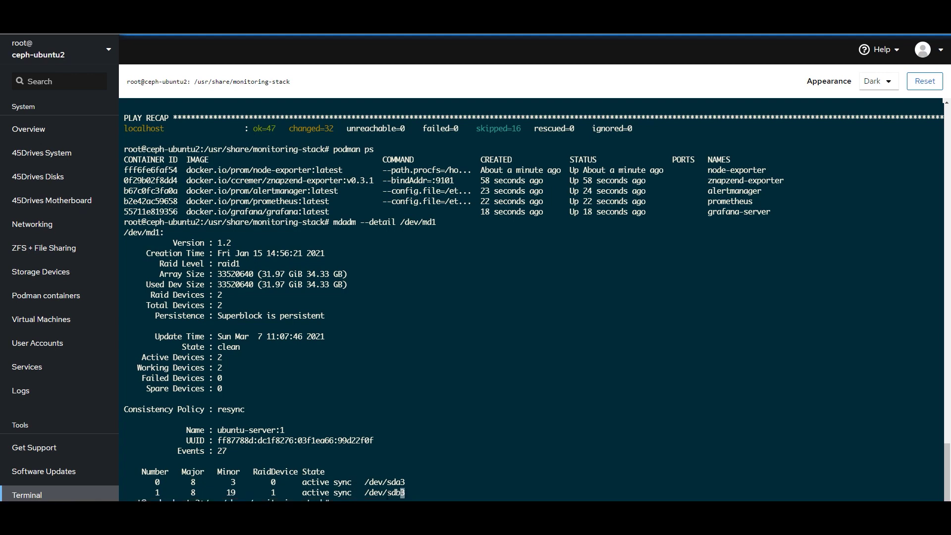
pyautogui.moveTo(404, 493); pyautogui.dragTo(370, 492)
pyautogui.click(434, 450)
# Mark /dev/sdb3 faulty in md1 with mdadm and confirm md1 reports clean, degraded
pyautogui.hotkey('ctrl', 'c')
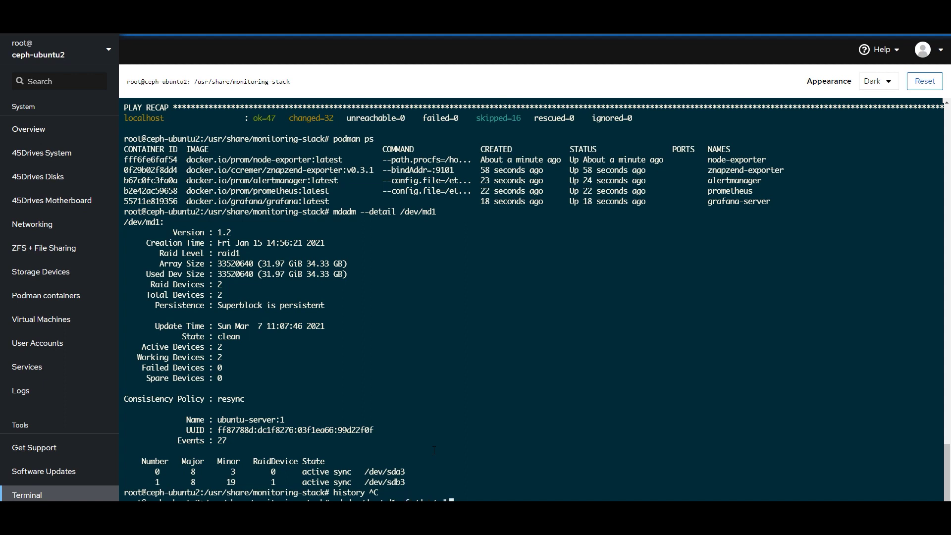
pyautogui.press('Return')
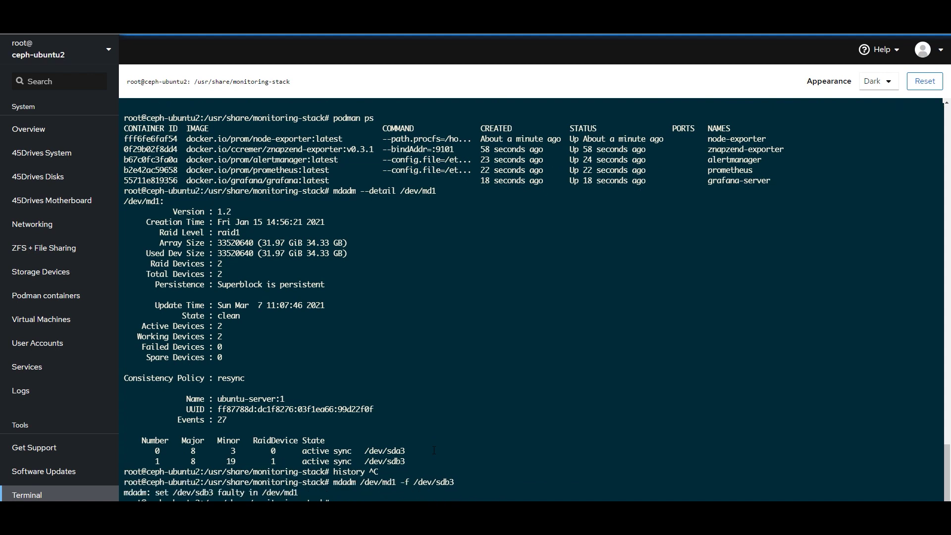
pyautogui.press('Return')
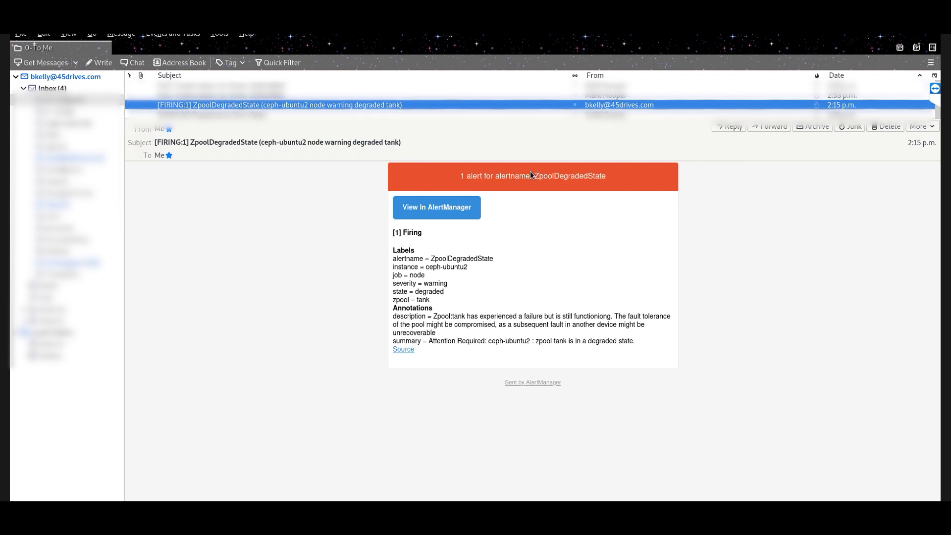
# Highlight the ZpoolDegradedState alert name, instance ceph-ubuntu2 and pool tank in the alert email
pyautogui.moveTo(539, 176); pyautogui.dragTo(600, 175)
pyautogui.click(601, 174)
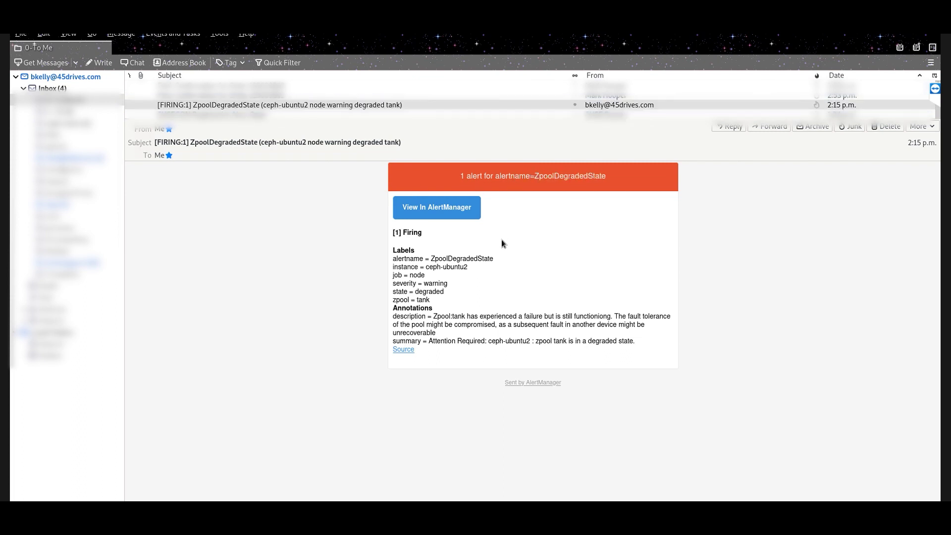
pyautogui.moveTo(469, 272); pyautogui.dragTo(428, 268)
pyautogui.moveTo(433, 300); pyautogui.dragTo(419, 301)
pyautogui.click(442, 307)
# Highlight the alert description, including its fault tolerance part and the whole paragraph
pyautogui.moveTo(473, 315); pyautogui.dragTo(430, 316)
pyautogui.click(474, 315)
pyautogui.moveTo(505, 326); pyautogui.dragTo(548, 324)
pyautogui.click(562, 325)
pyautogui.moveTo(442, 336); pyautogui.dragTo(491, 317)
pyautogui.click(490, 317)
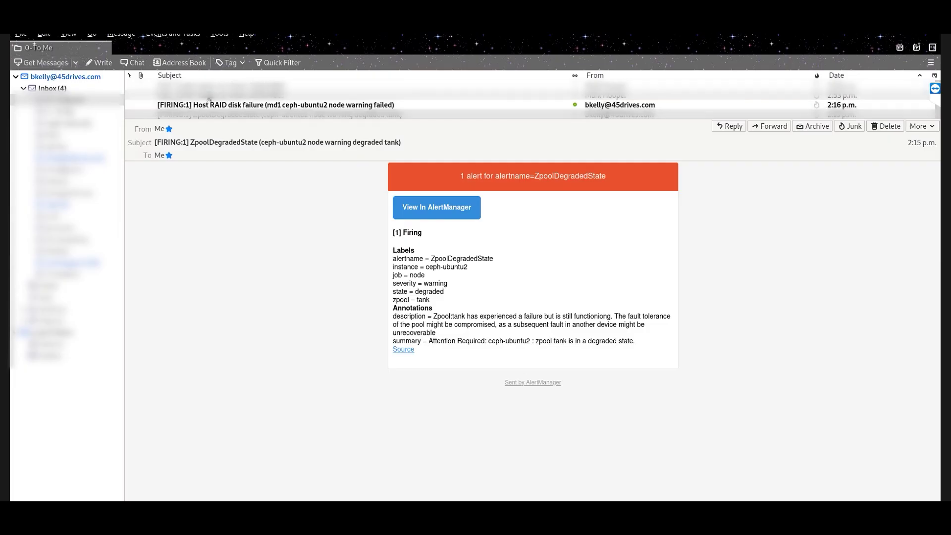
# Open the Host RAID disk failure email and highlight its alert name, job = node label and description
pyautogui.click(239, 104)
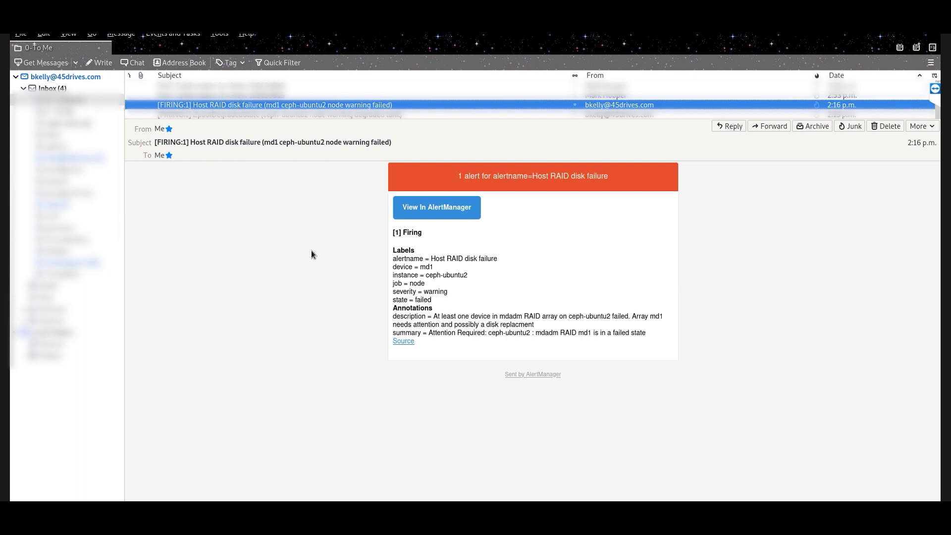
pyautogui.doubleClick(438, 259)
pyautogui.moveTo(481, 257); pyautogui.dragTo(501, 260)
pyautogui.click(439, 268)
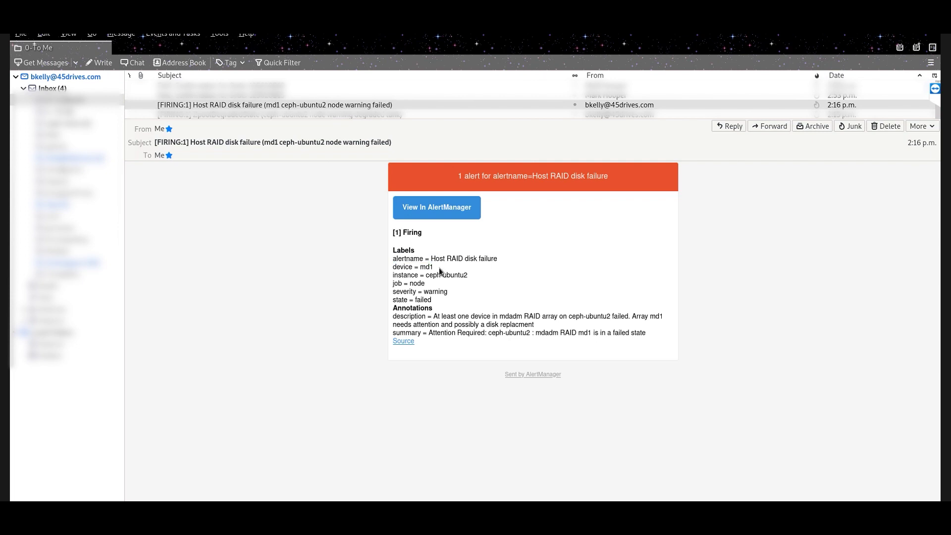
pyautogui.moveTo(440, 276); pyautogui.dragTo(433, 285)
pyautogui.click(438, 296)
pyautogui.moveTo(435, 317); pyautogui.dragTo(510, 316)
pyautogui.click(510, 316)
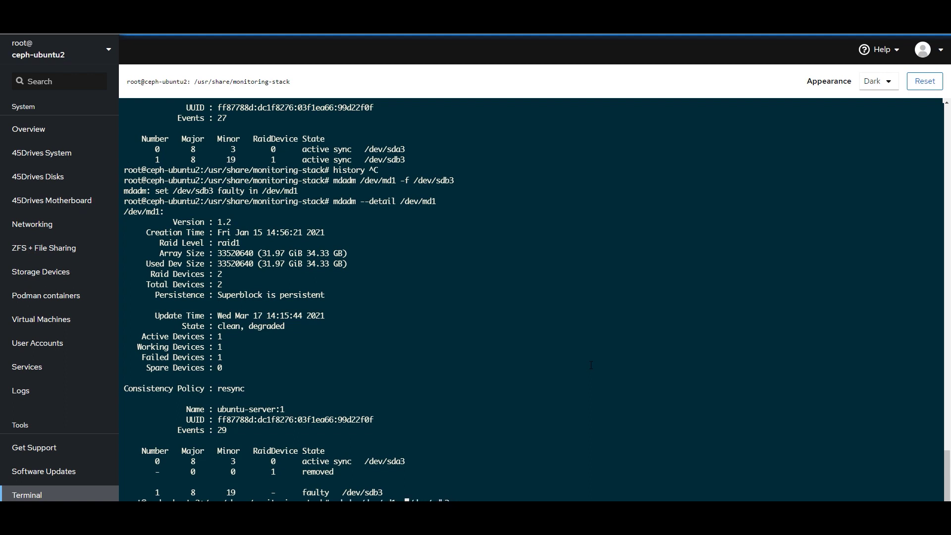
# Remove /dev/sdb3 from md1 with mdadm -r, re-add it with -a, then go to ZFS pools
pyautogui.write('-a')
pyautogui.press('Return')
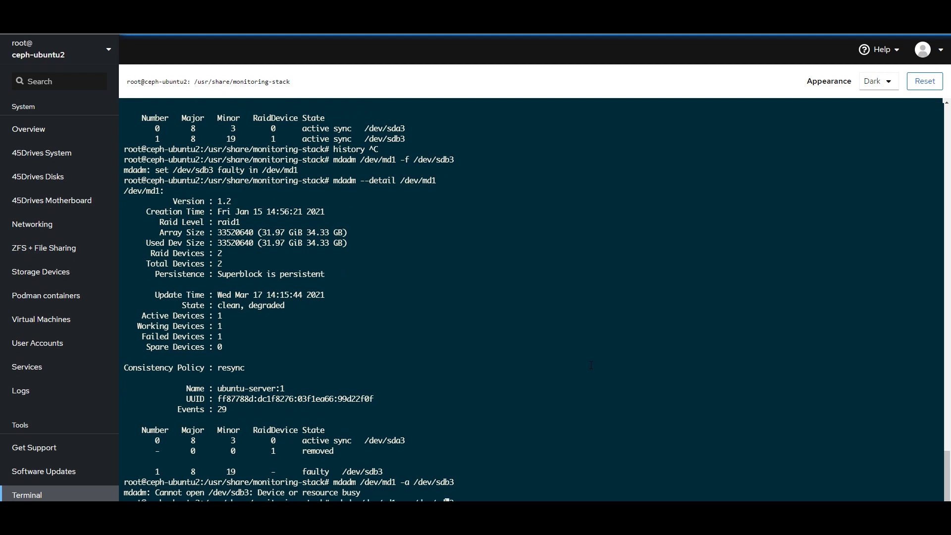
pyautogui.write('-r')
pyautogui.press('Return')
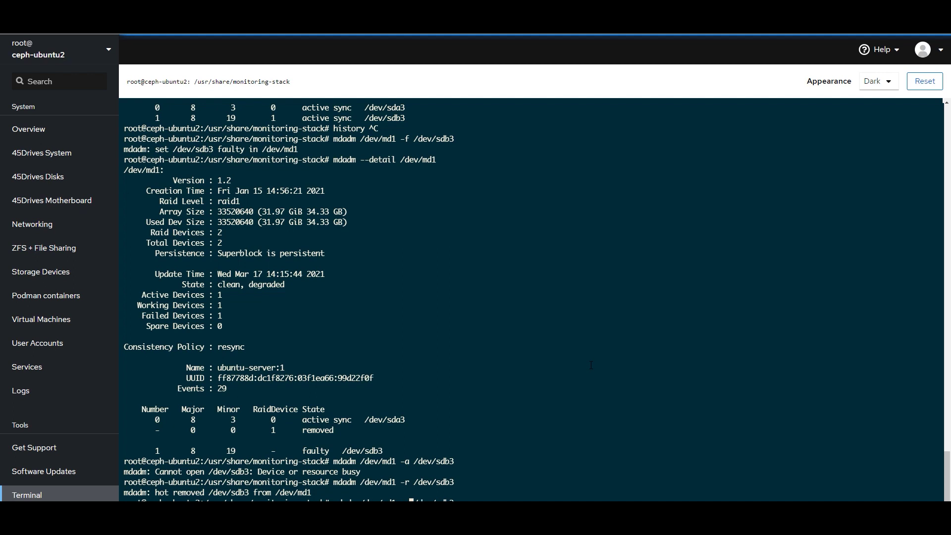
pyautogui.press('Return')
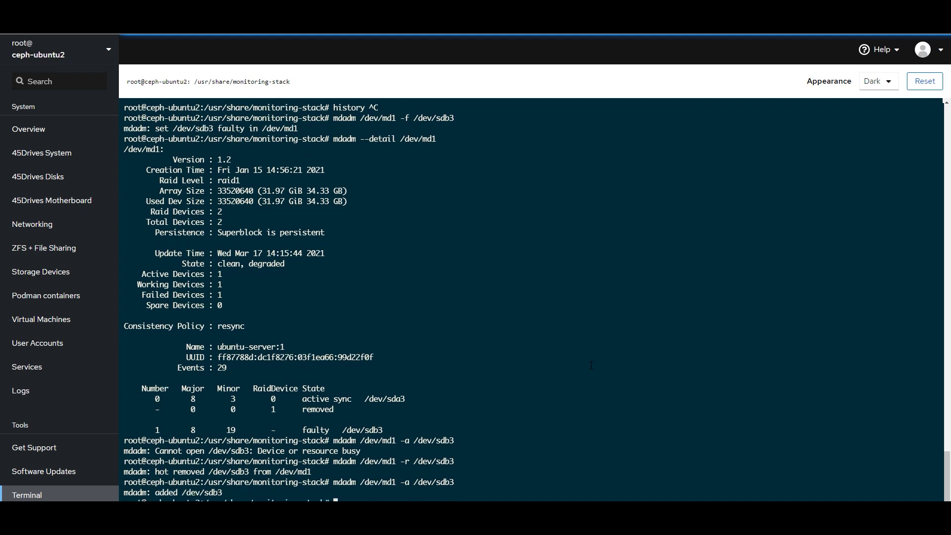
pyautogui.click(73, 250)
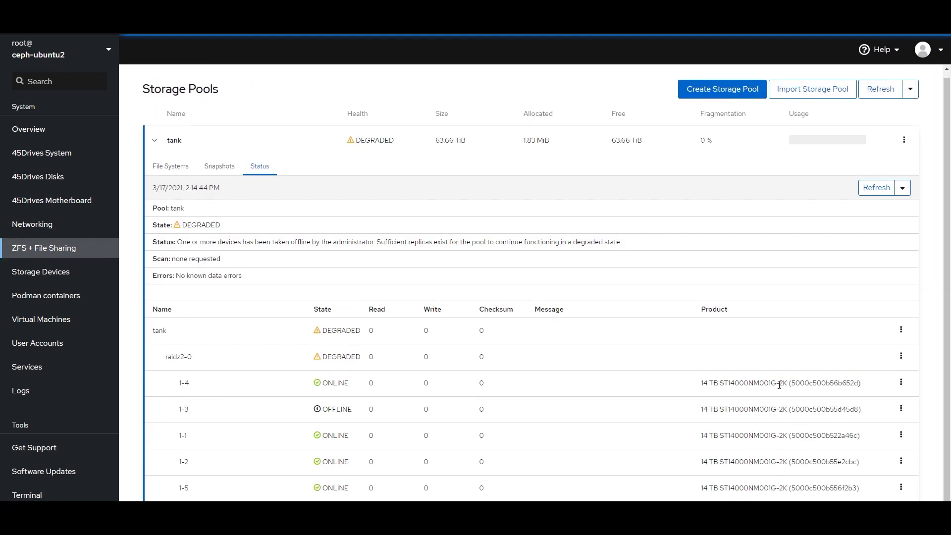
# Start a Replace Disk on offline disk 1-3, then cancel it
pyautogui.click(901, 409)
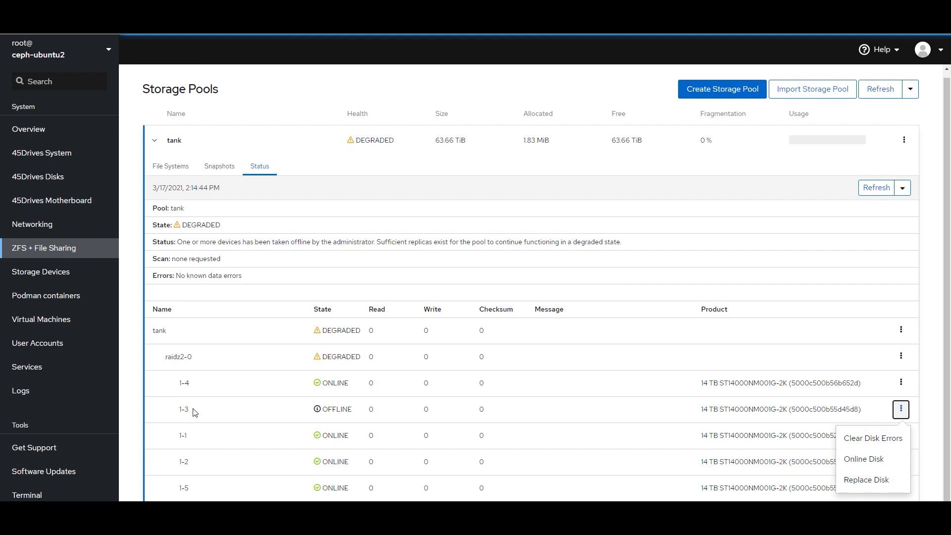
pyautogui.moveTo(195, 412); pyautogui.dragTo(179, 417)
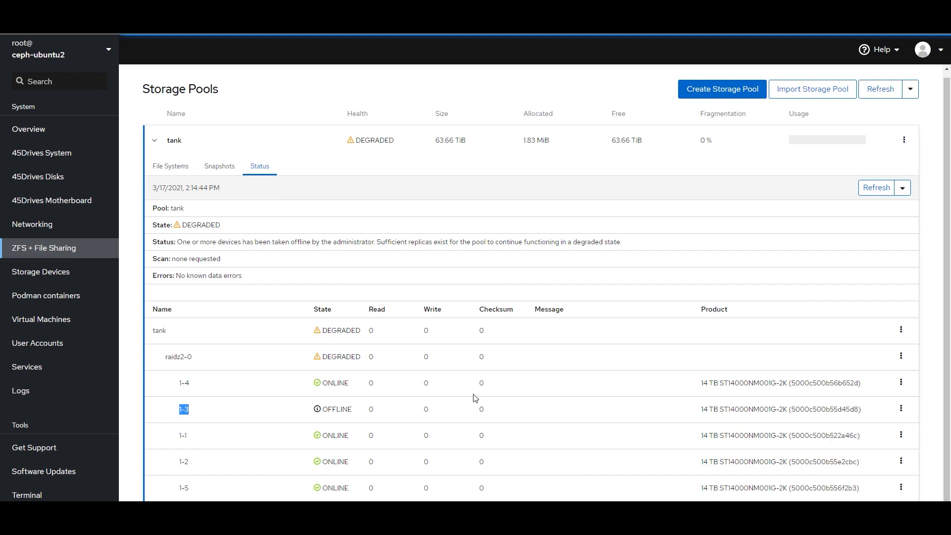
pyautogui.click(906, 414)
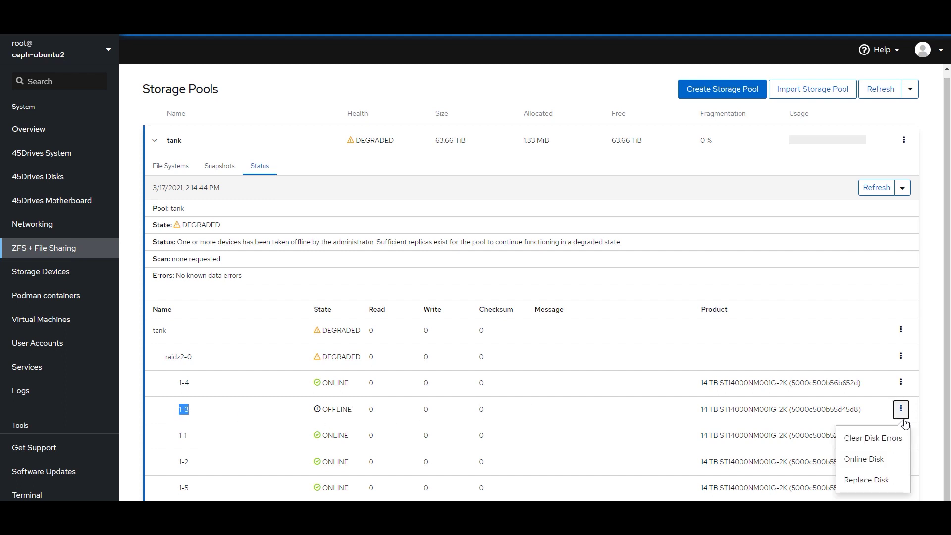
pyautogui.click(884, 483)
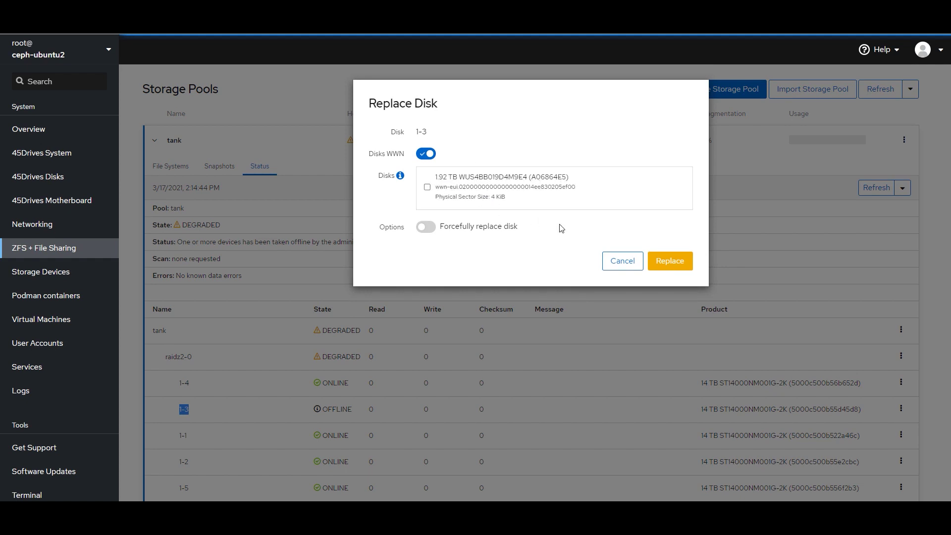
pyautogui.click(621, 260)
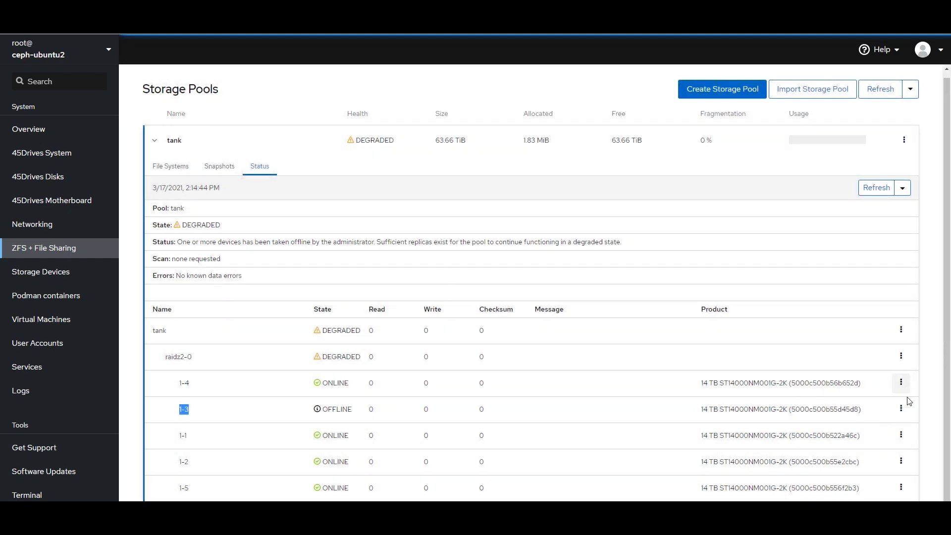
# Bring disk 1-3 online so the tank pool reports ONLINE
pyautogui.click(902, 408)
pyautogui.click(870, 456)
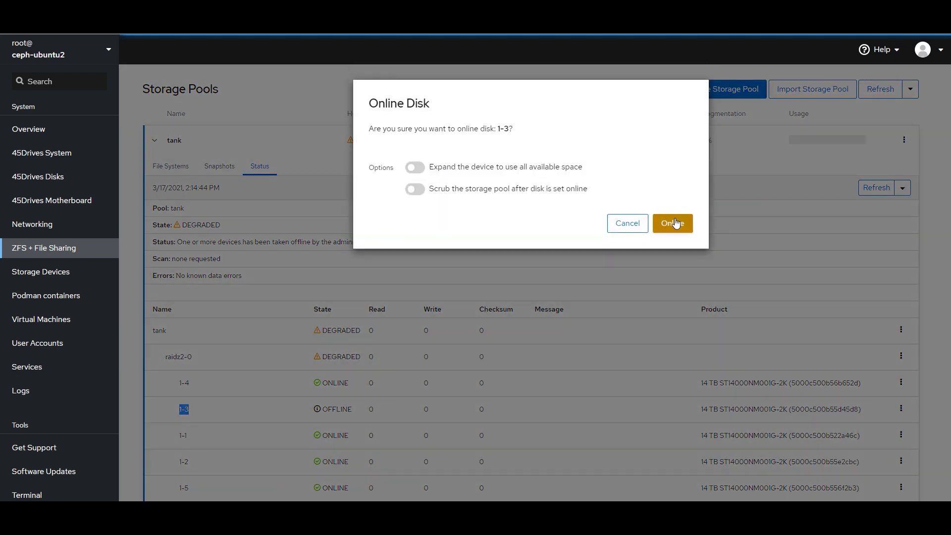
pyautogui.click(674, 223)
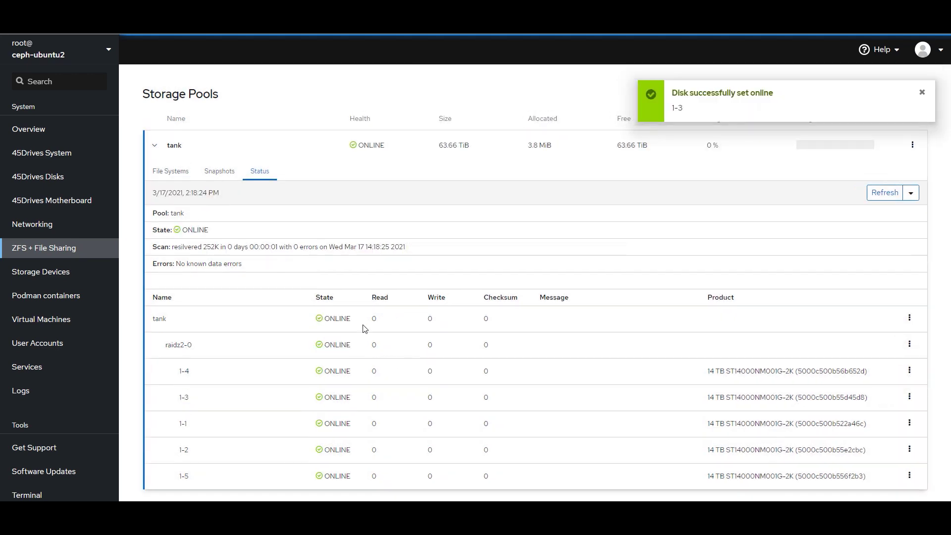
pyautogui.moveTo(364, 329); pyautogui.dragTo(319, 321)
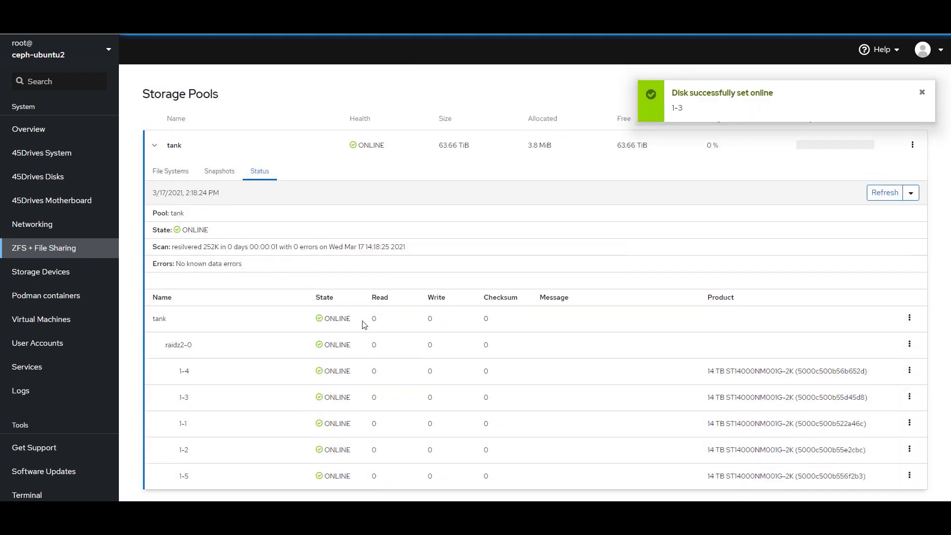